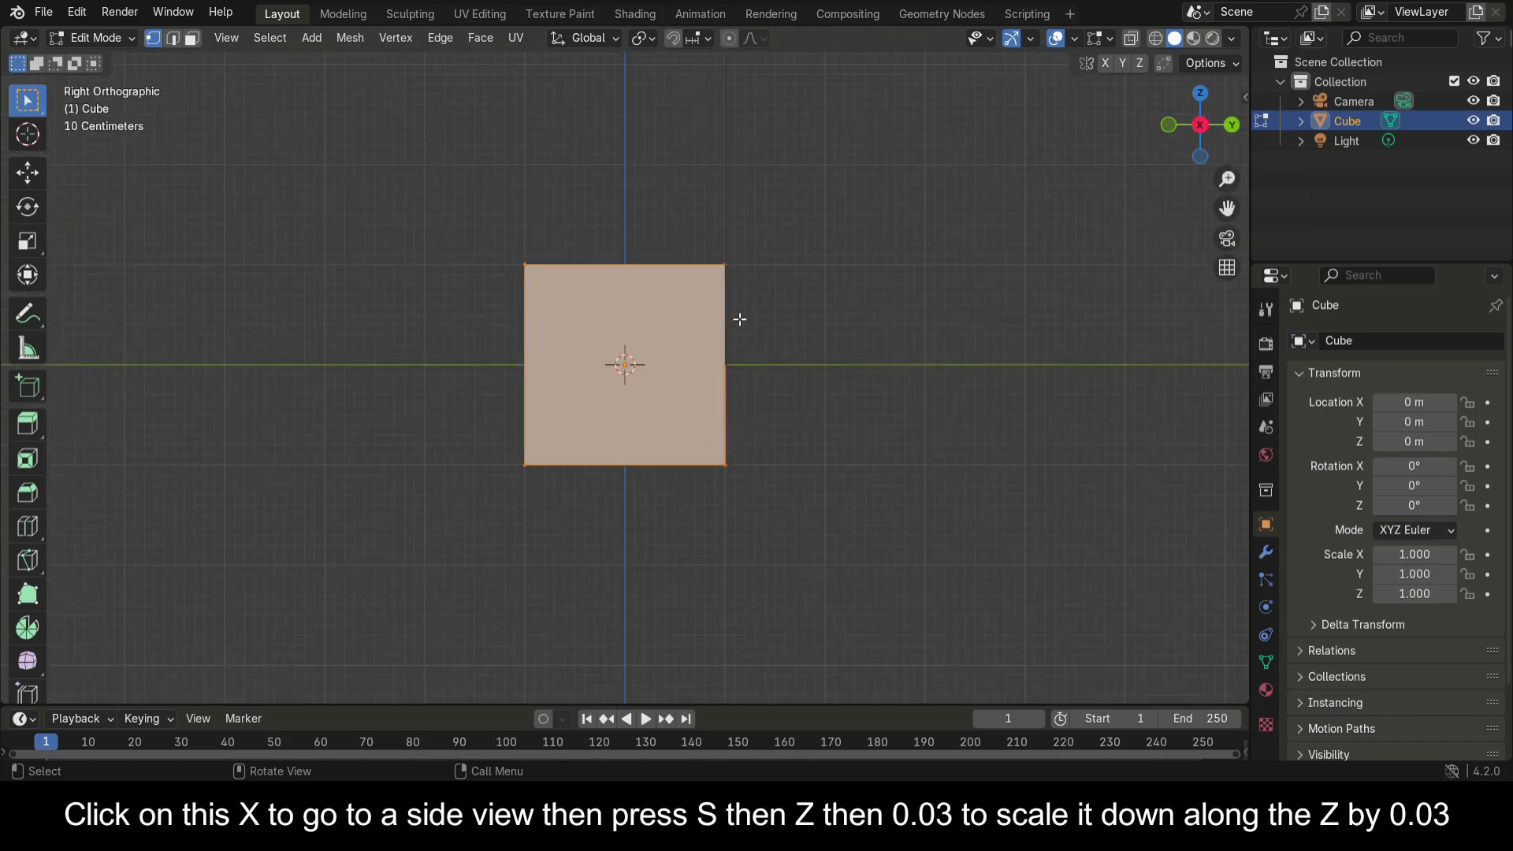
Scale the cube by 0.03 along Z (sz0.03) and view the slab in perspective.
type("sz0.03")
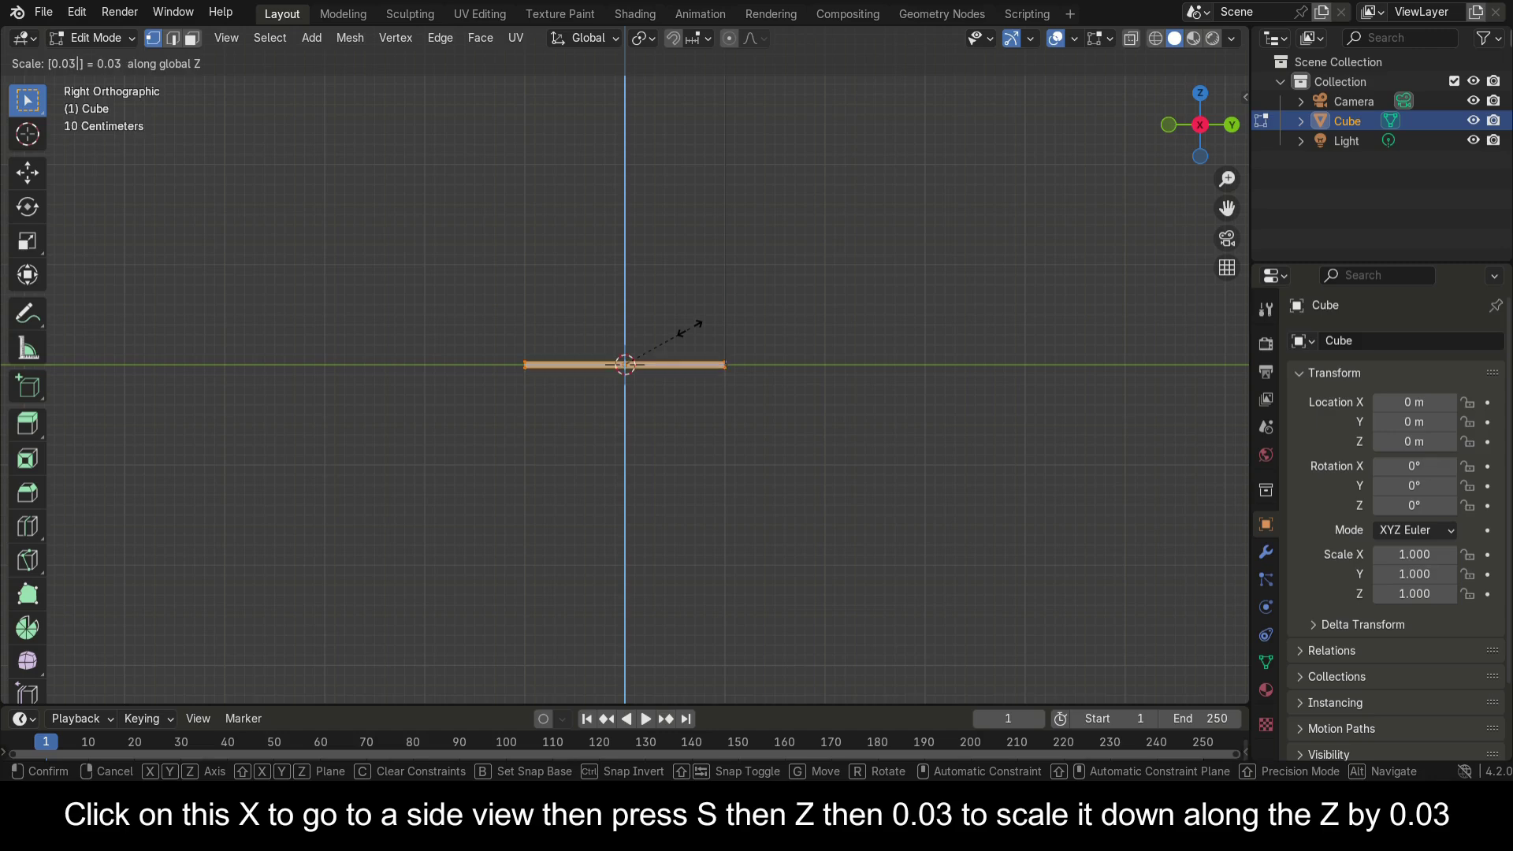
key("Return")
middle_click_drag(661, 343, 631, 475)
Add ten evenly spaced loop cuts in each direction across the slab's top.
key("ctrl+r")
key("1")
key("0")
left_click(653, 469)
right_click(654, 468)
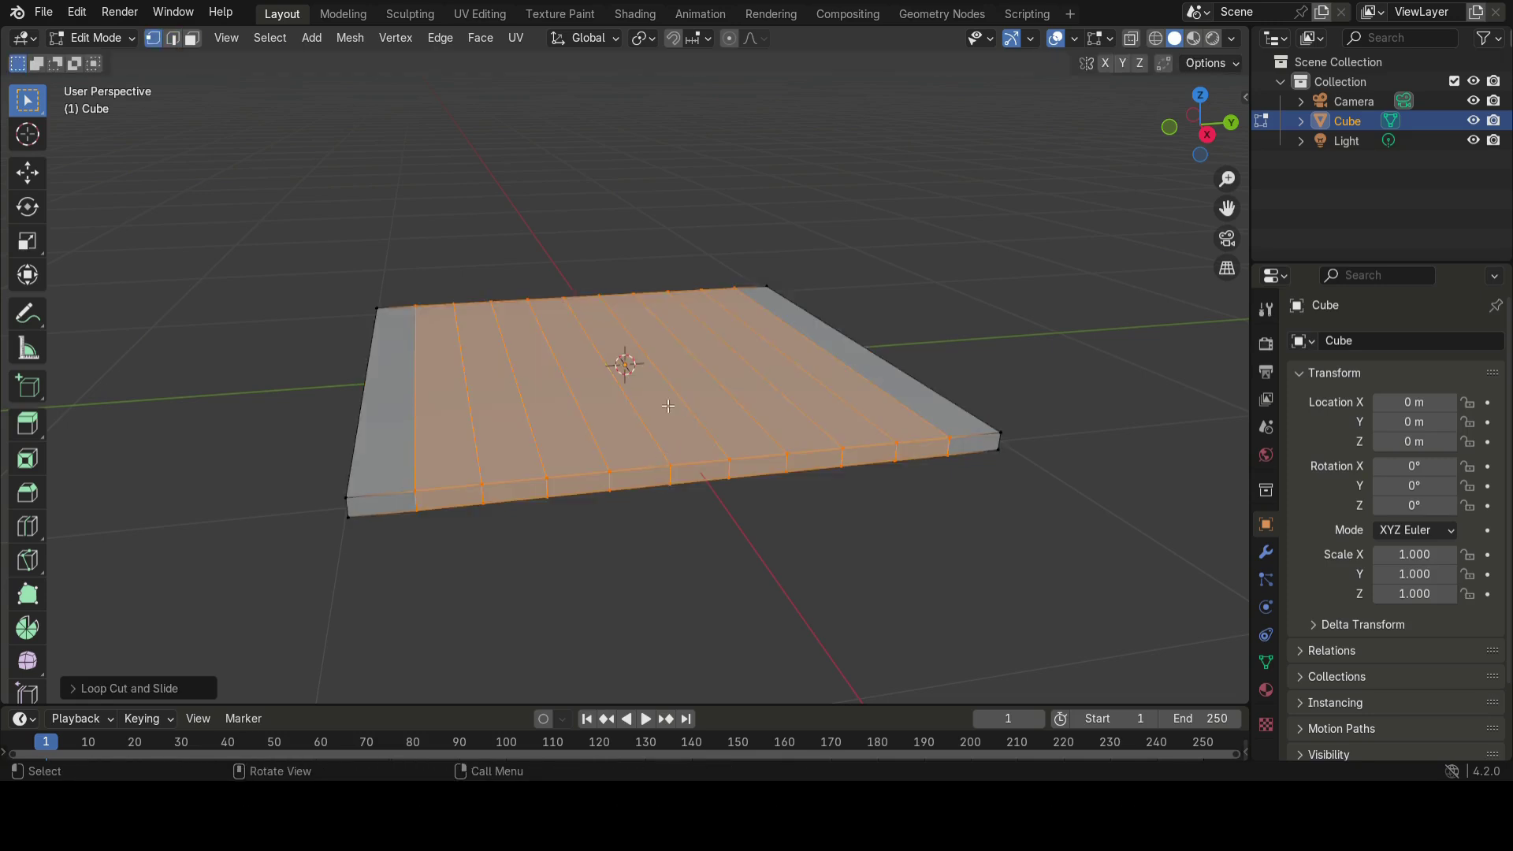
key("ctrl+r")
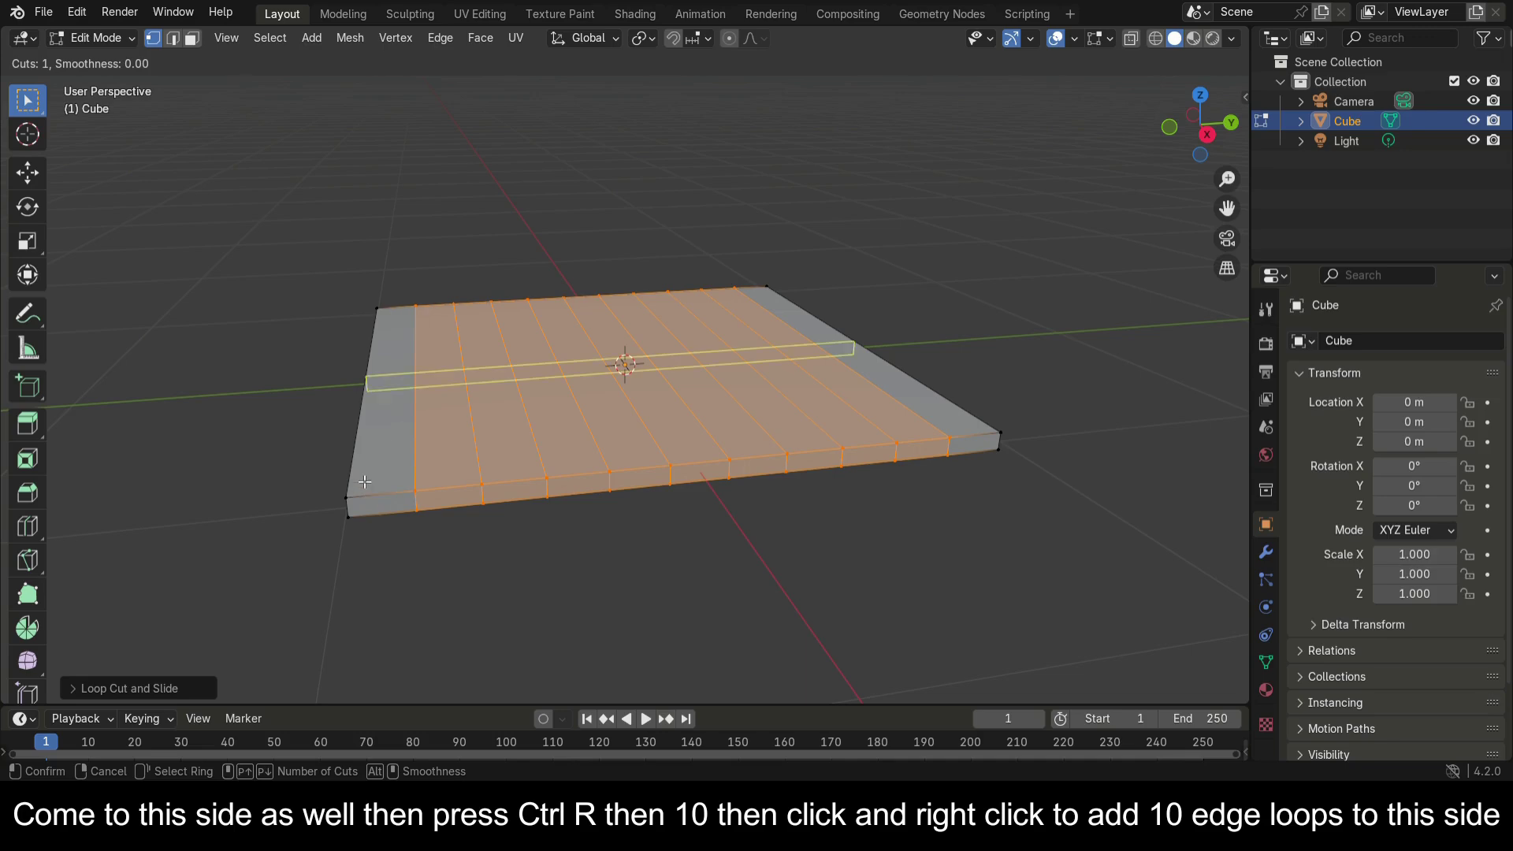
key("1")
key("0")
left_click(341, 439)
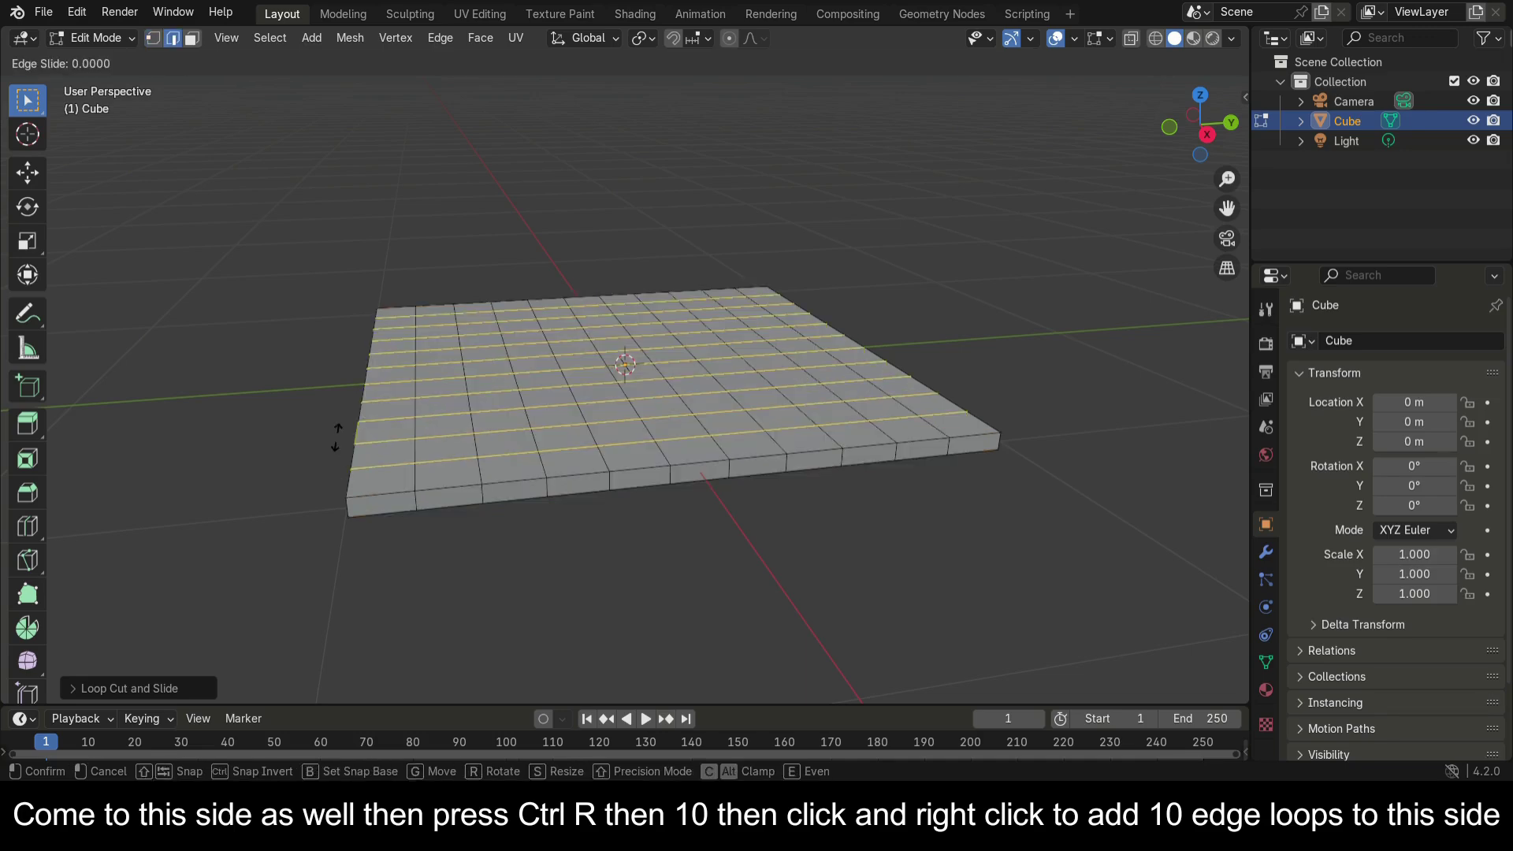
right_click(339, 440)
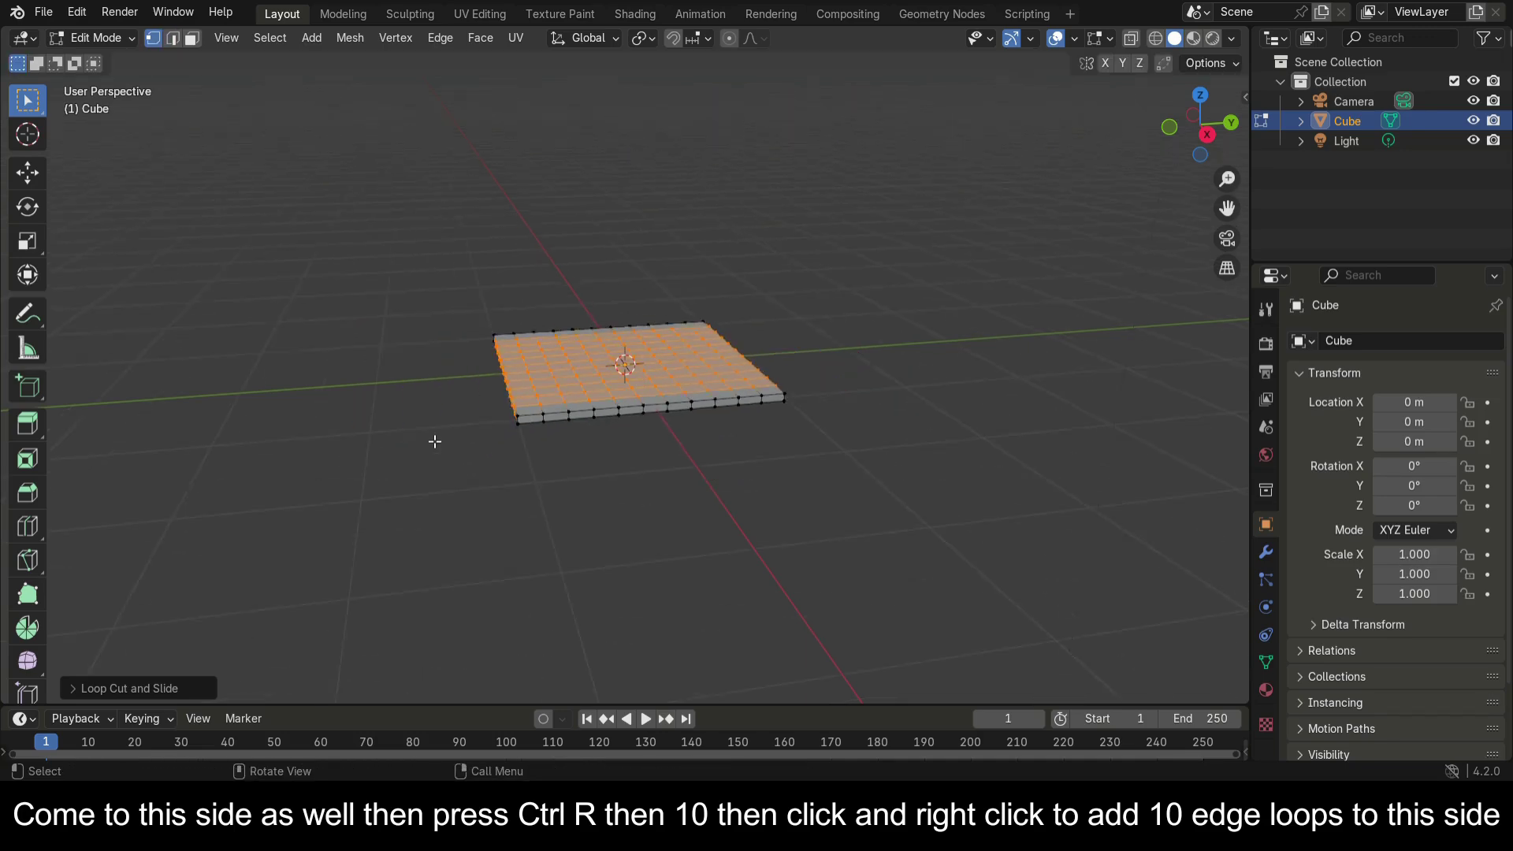
Add a single loop cut around the slab's sides at mid-height.
middle_click_drag(432, 439, 678, 498)
key("ctrl+r")
left_click(677, 481)
right_click(677, 482)
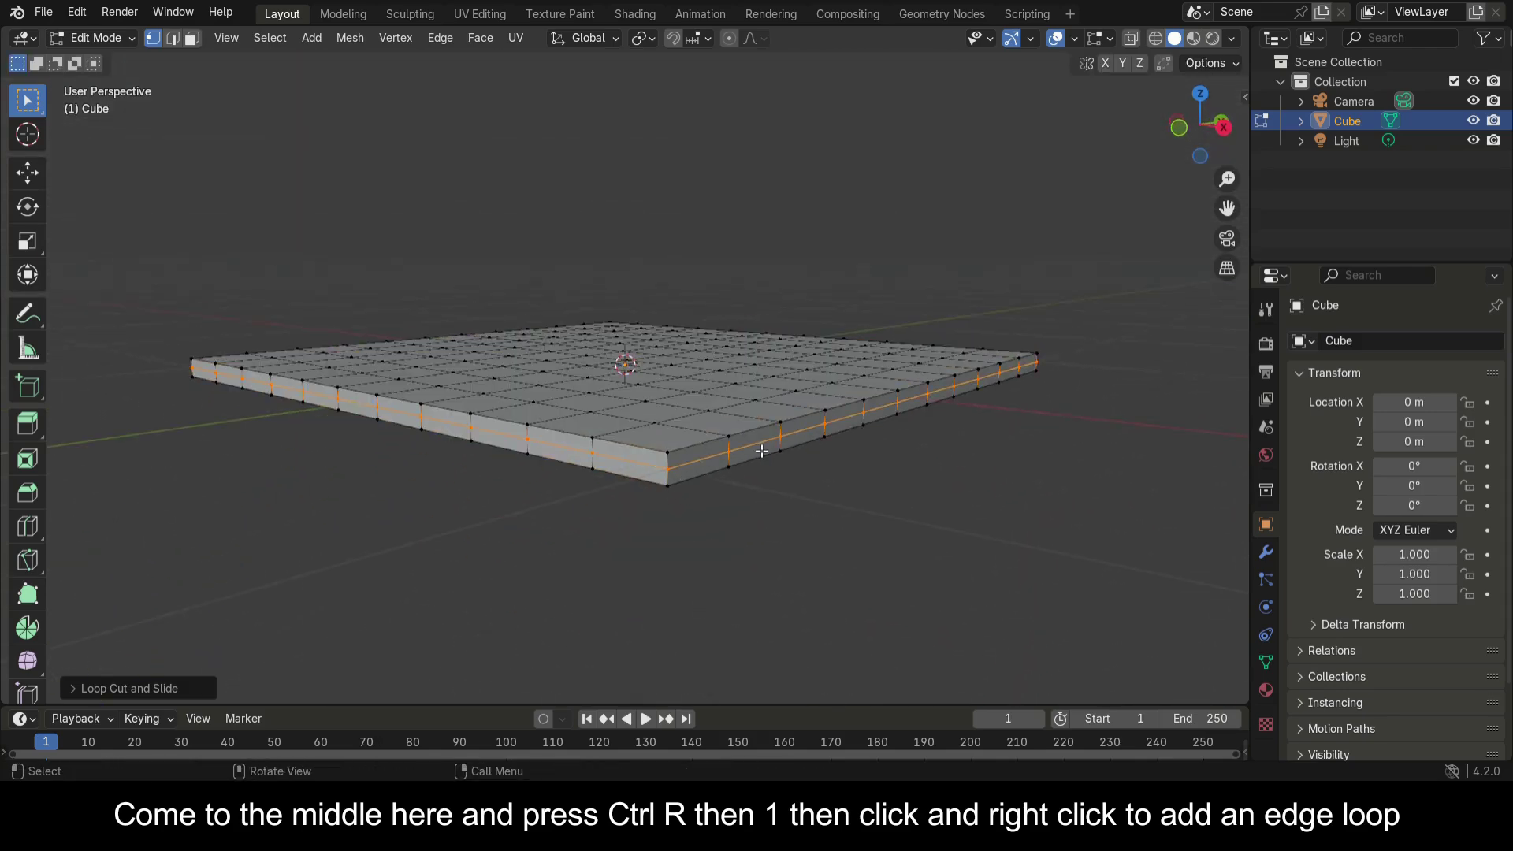
From top view, scale the mid-height side loop outward and extrude it.
left_click(1200, 93)
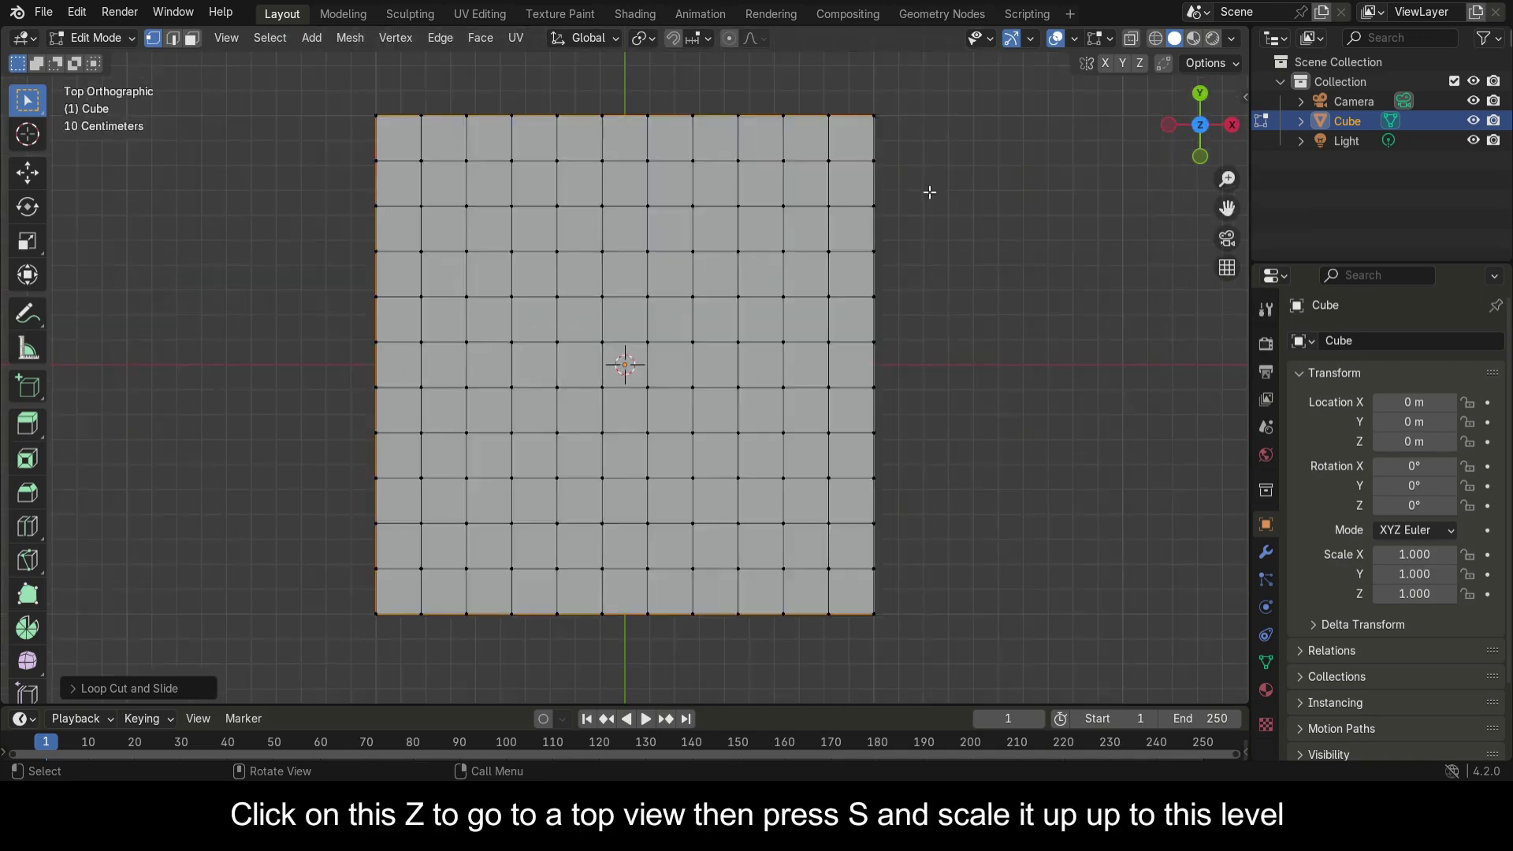
key("s")
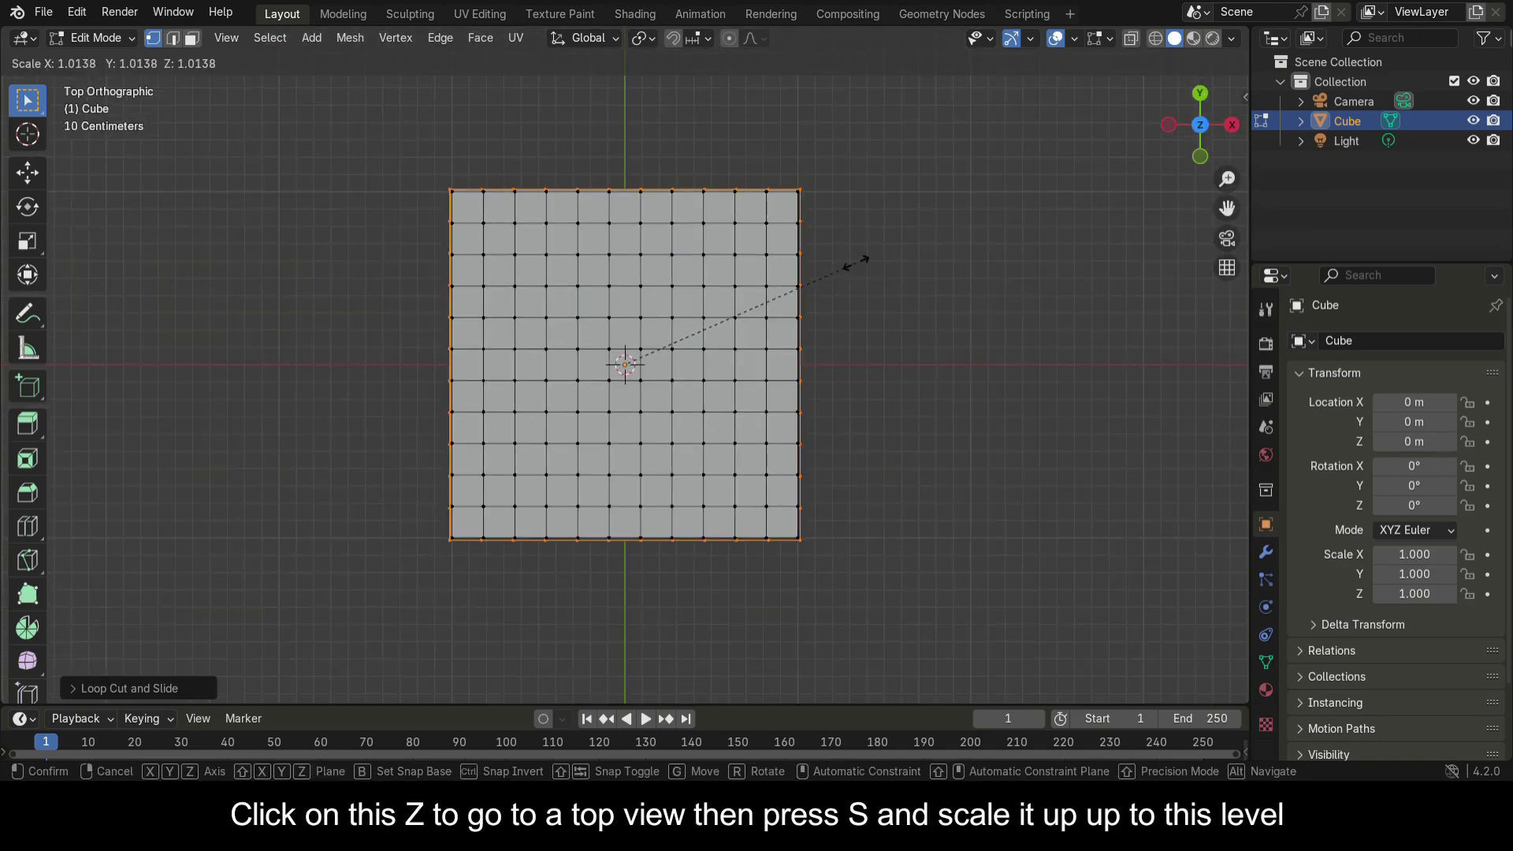
left_click(870, 252)
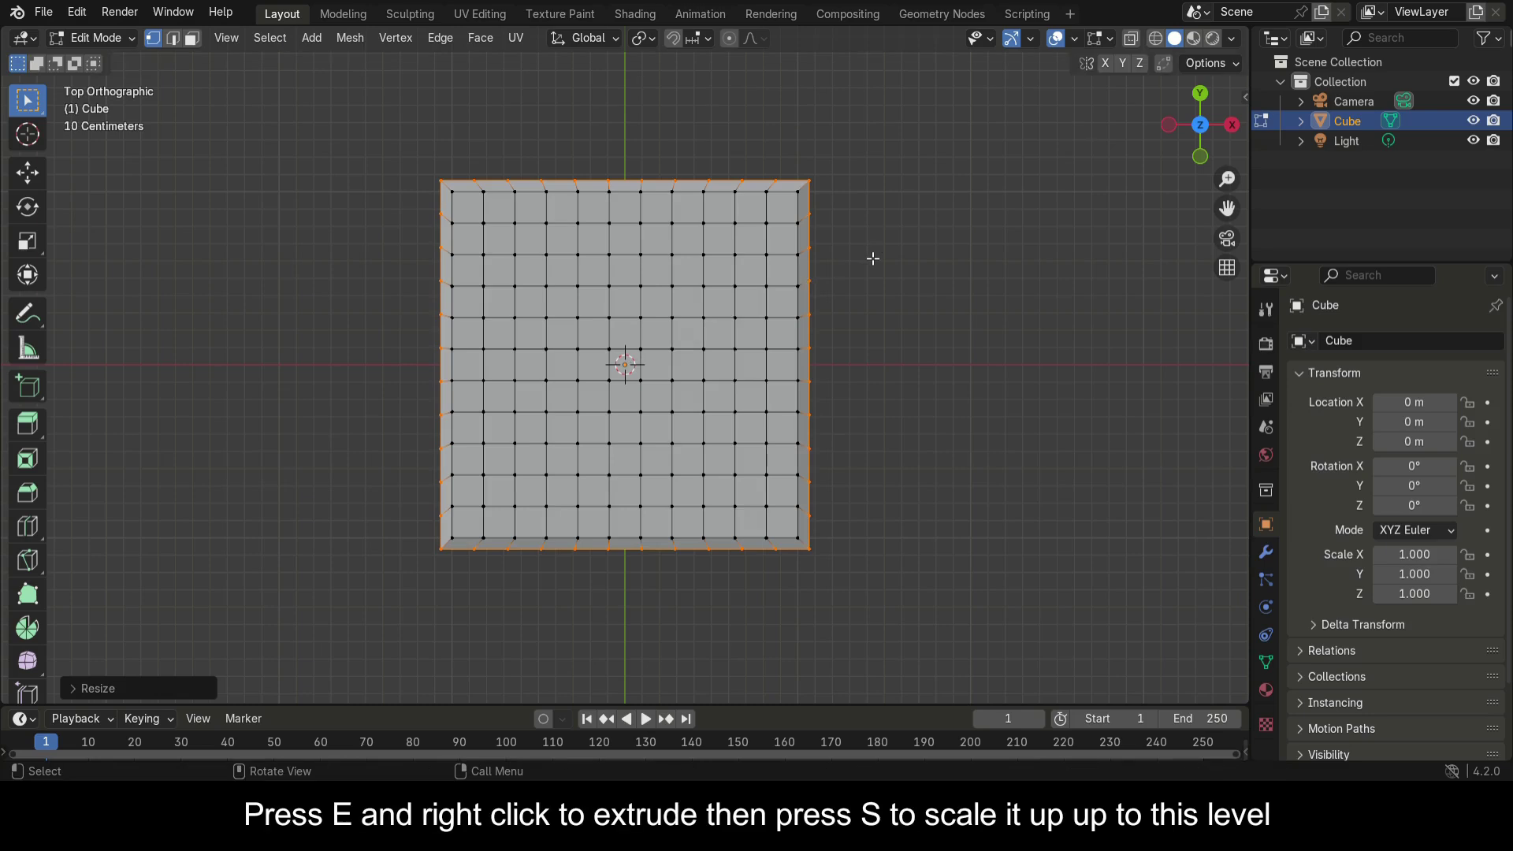
key("e")
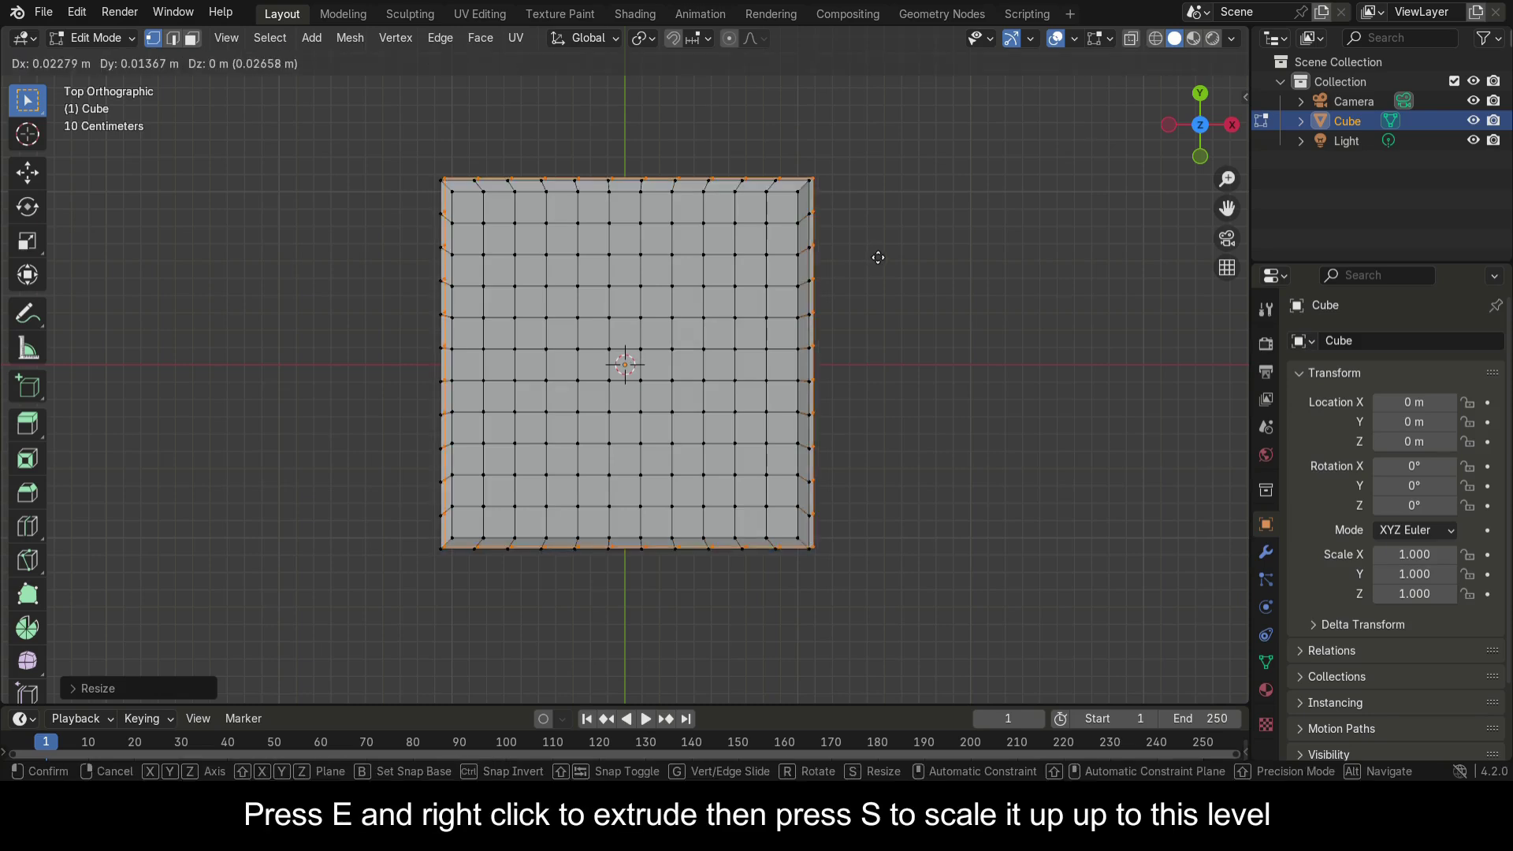
right_click(877, 257)
Delete the extruded outer edges and return to Object Mode.
key("s")
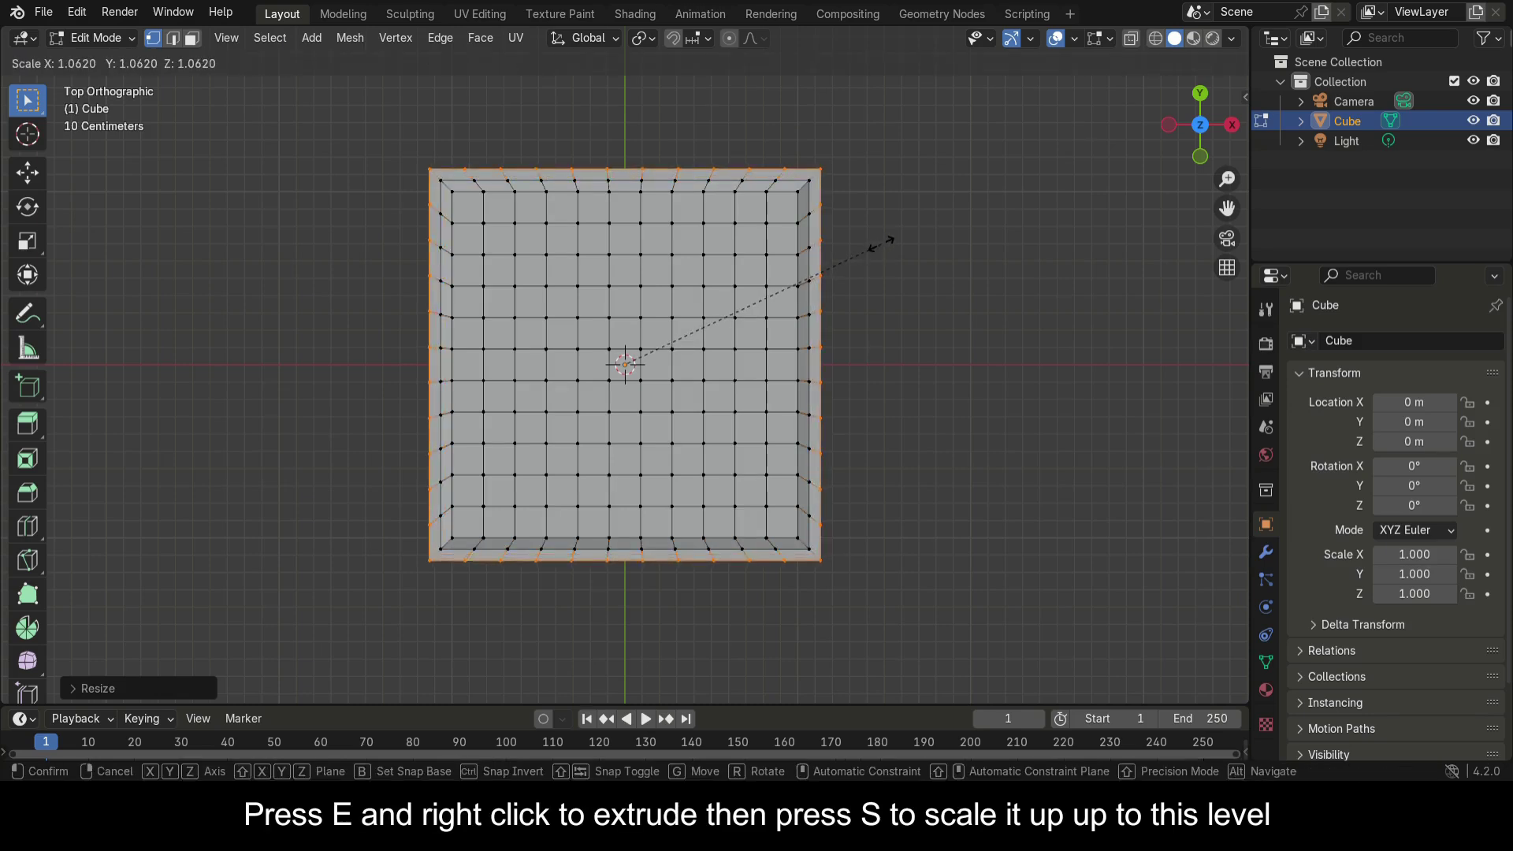
right_click(885, 248)
middle_click_drag(867, 287, 709, 253)
key("x")
left_click(692, 265)
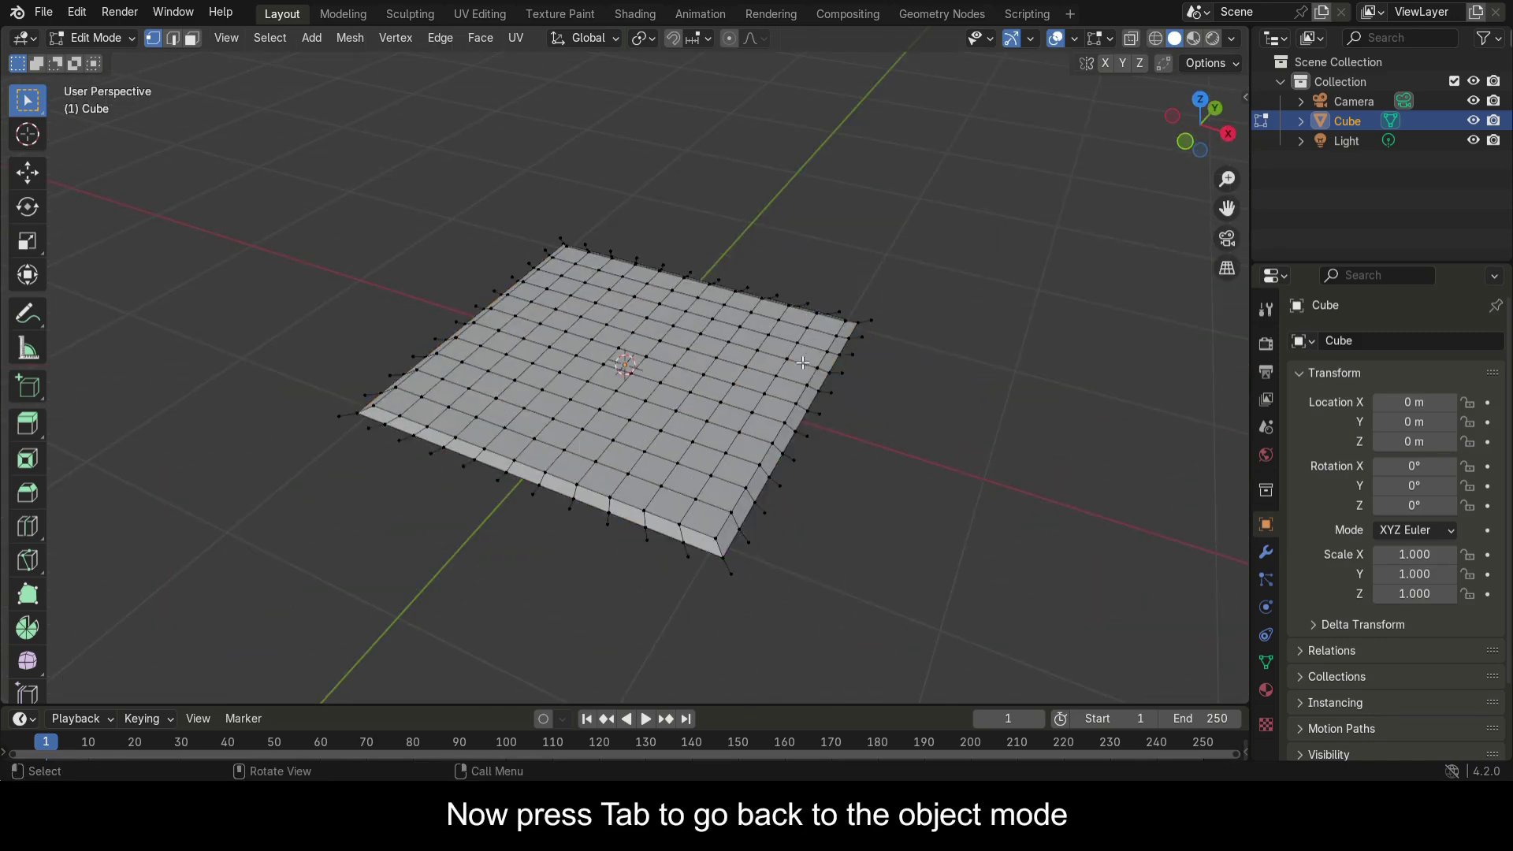
key("Tab")
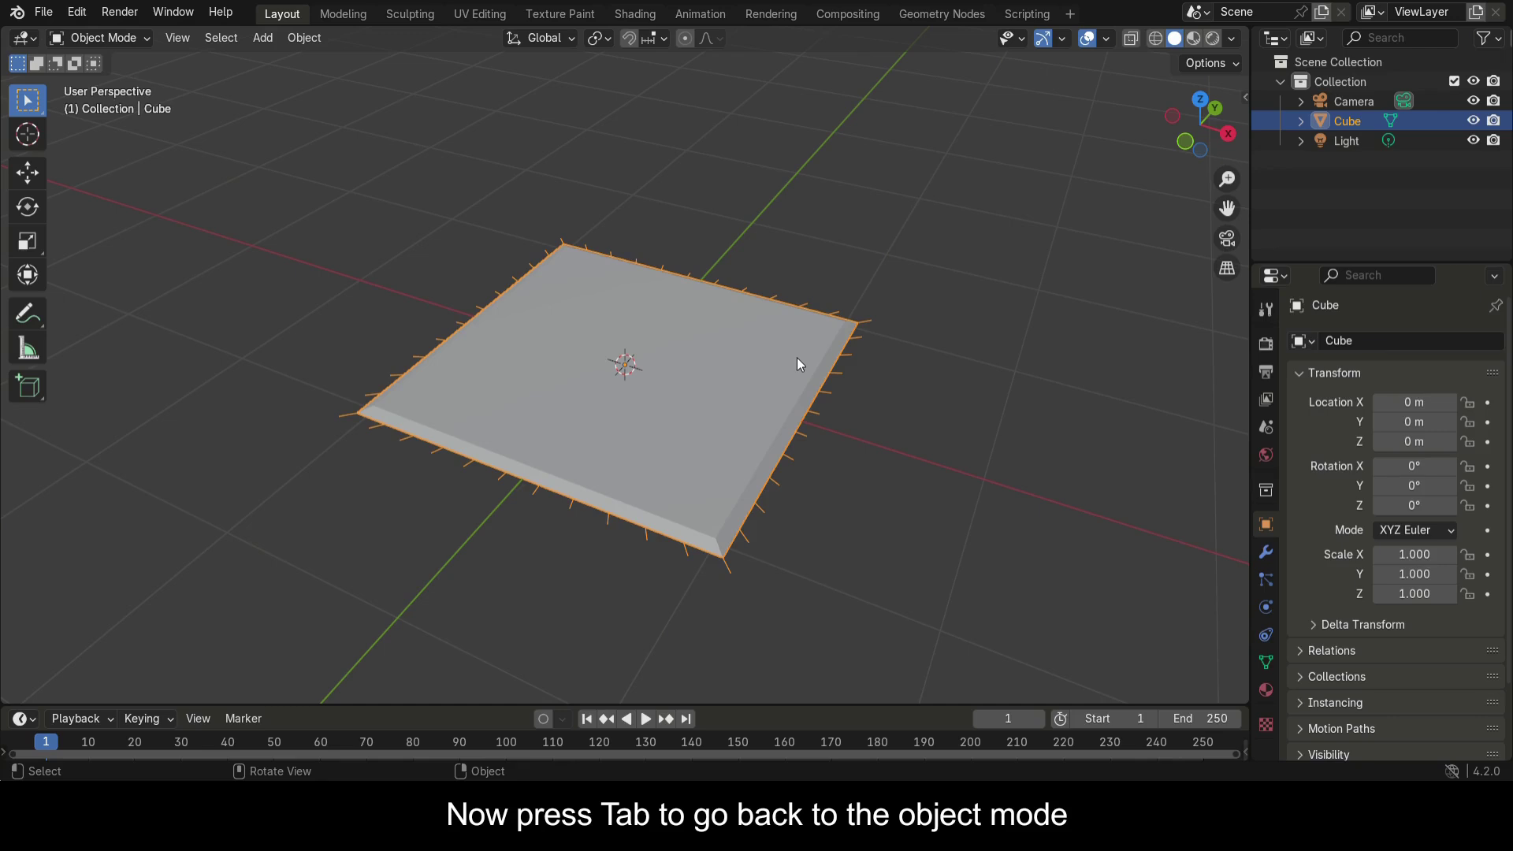
Add an Array modifier to the tile with a count of 10.
left_click(1265, 399)
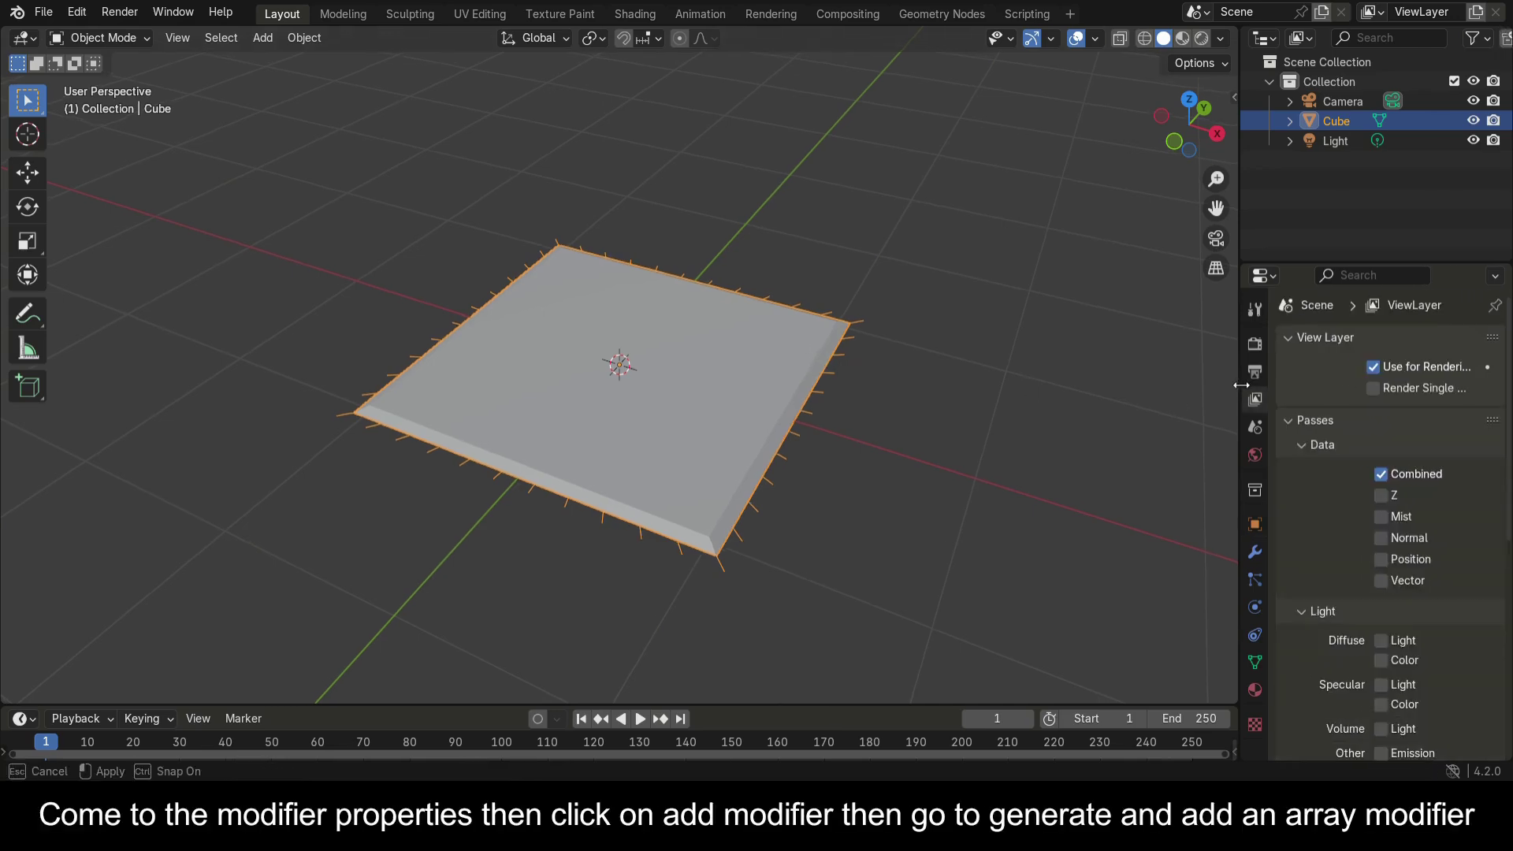
left_click_drag(1252, 410, 1202, 410)
left_click(1217, 552)
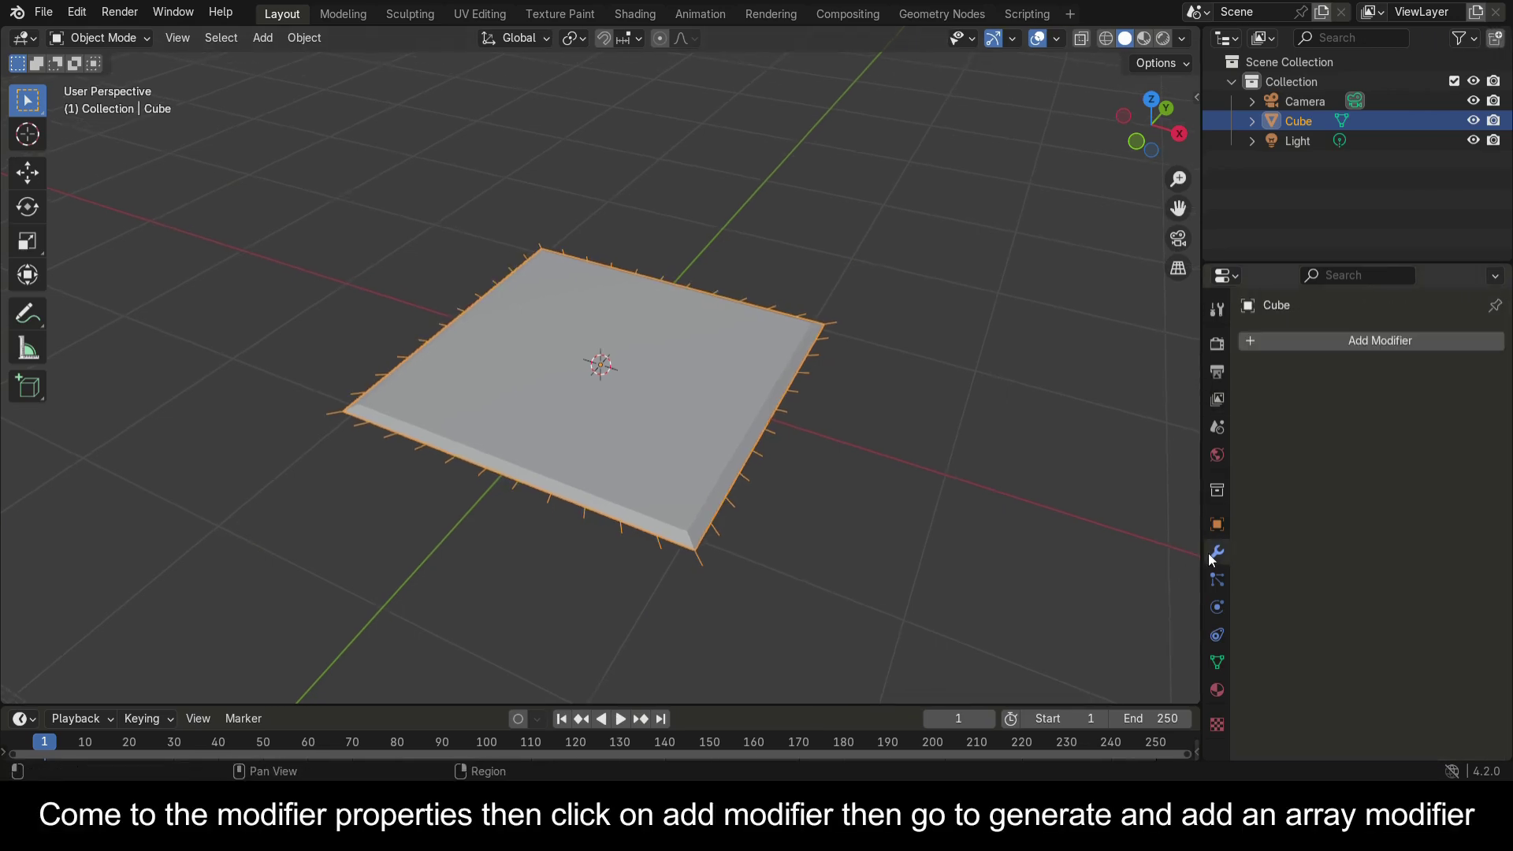
left_click(1262, 342)
mouse_move(1287, 413)
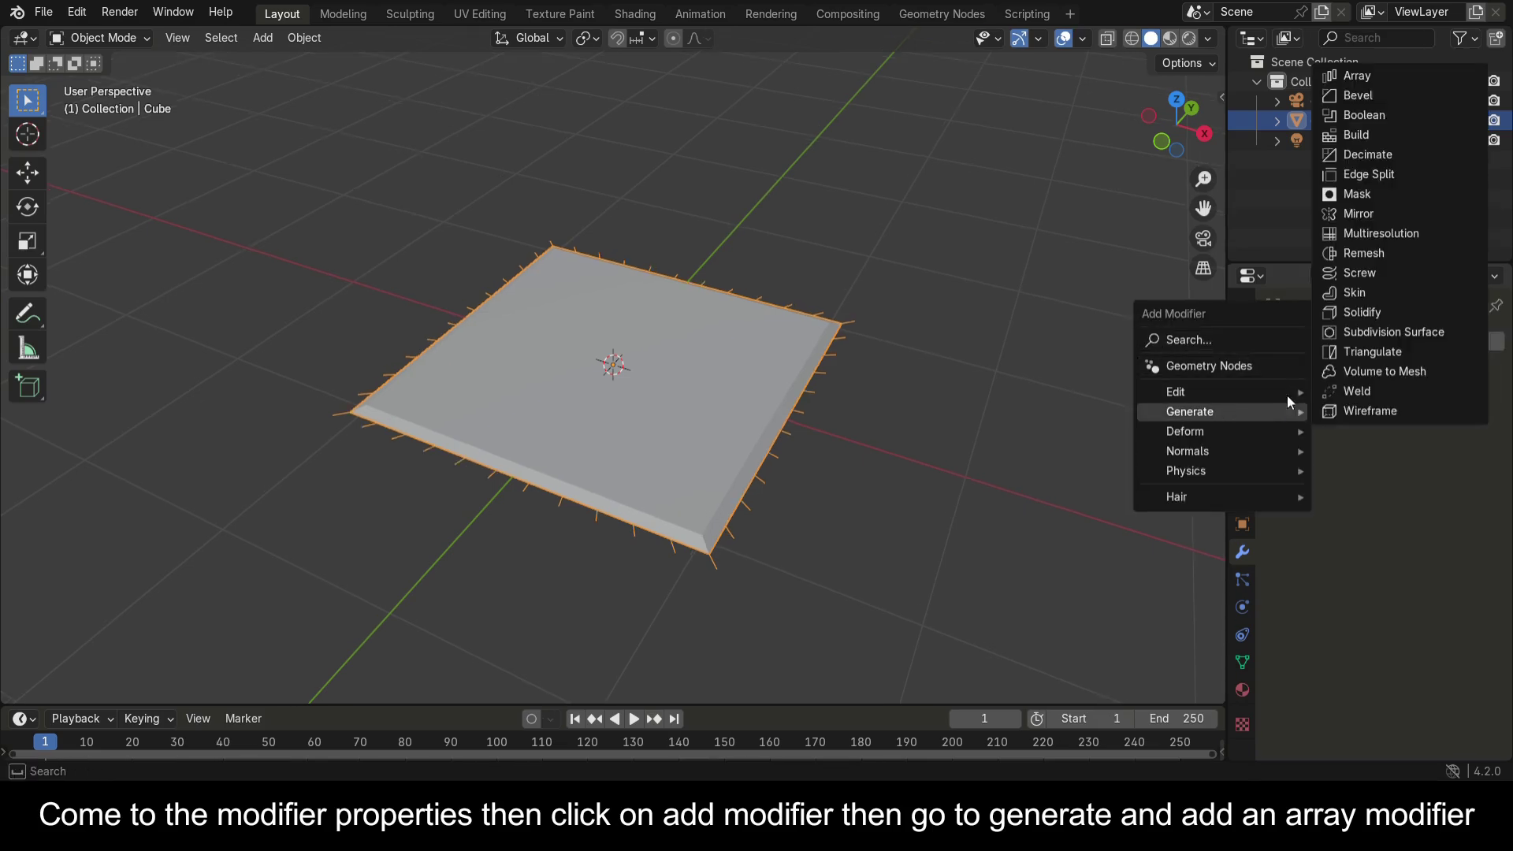
left_click(1457, 72)
key("KP_7")
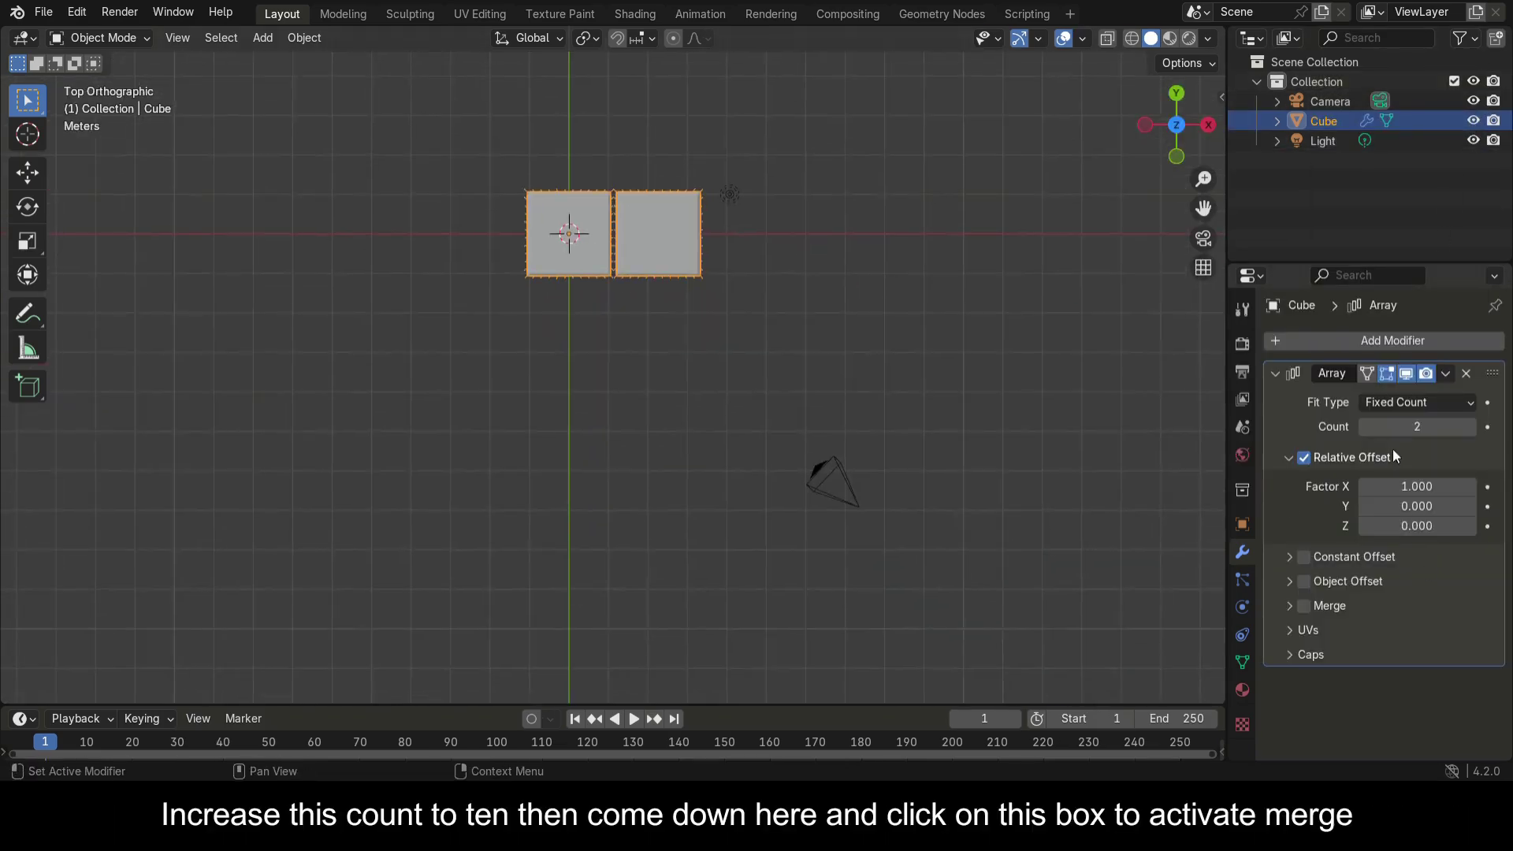
left_click(1441, 429)
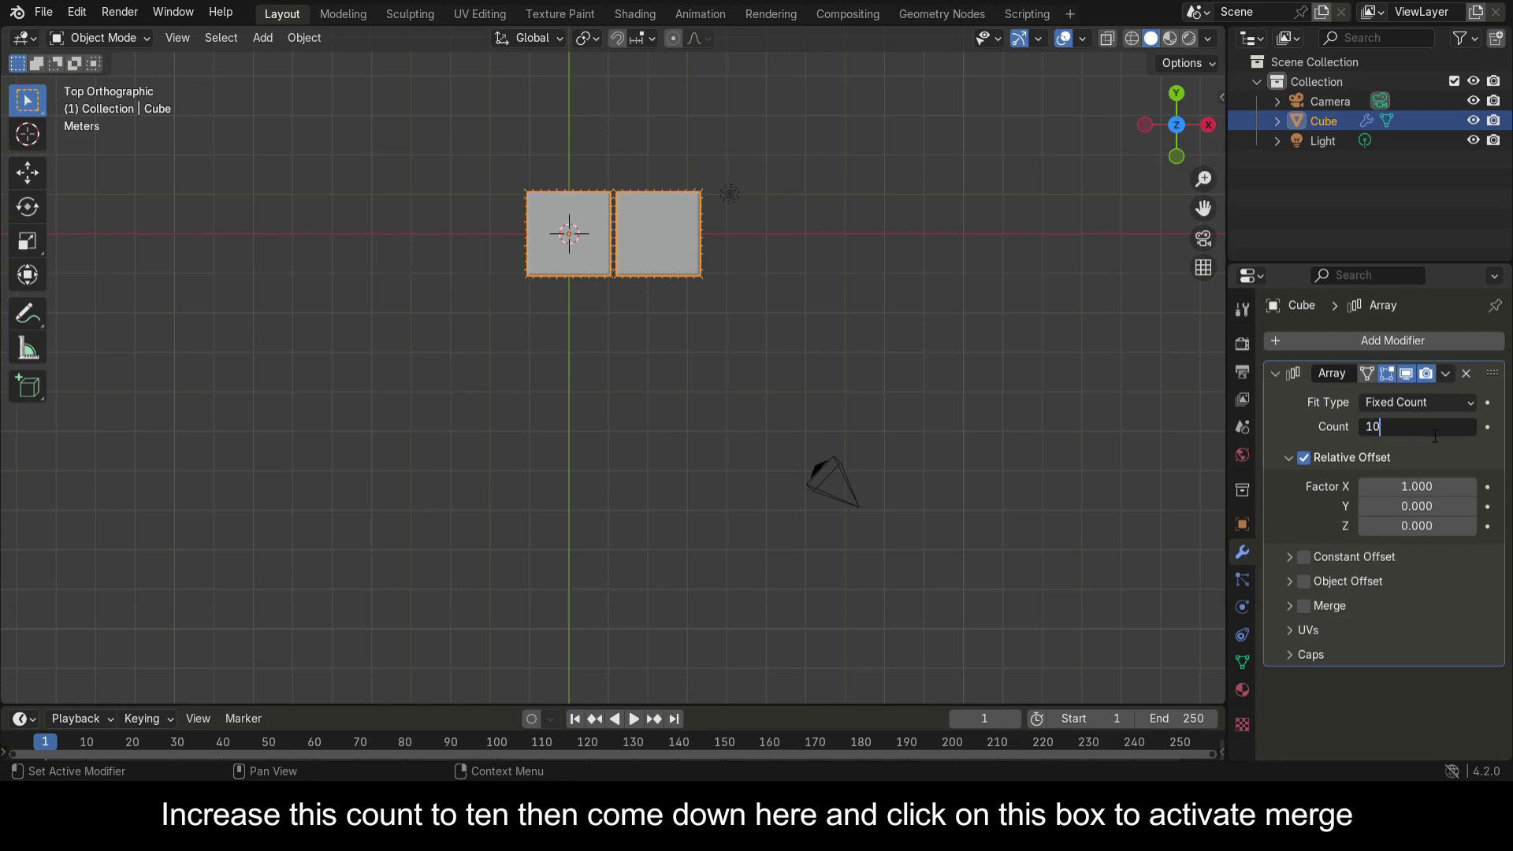
key("Return")
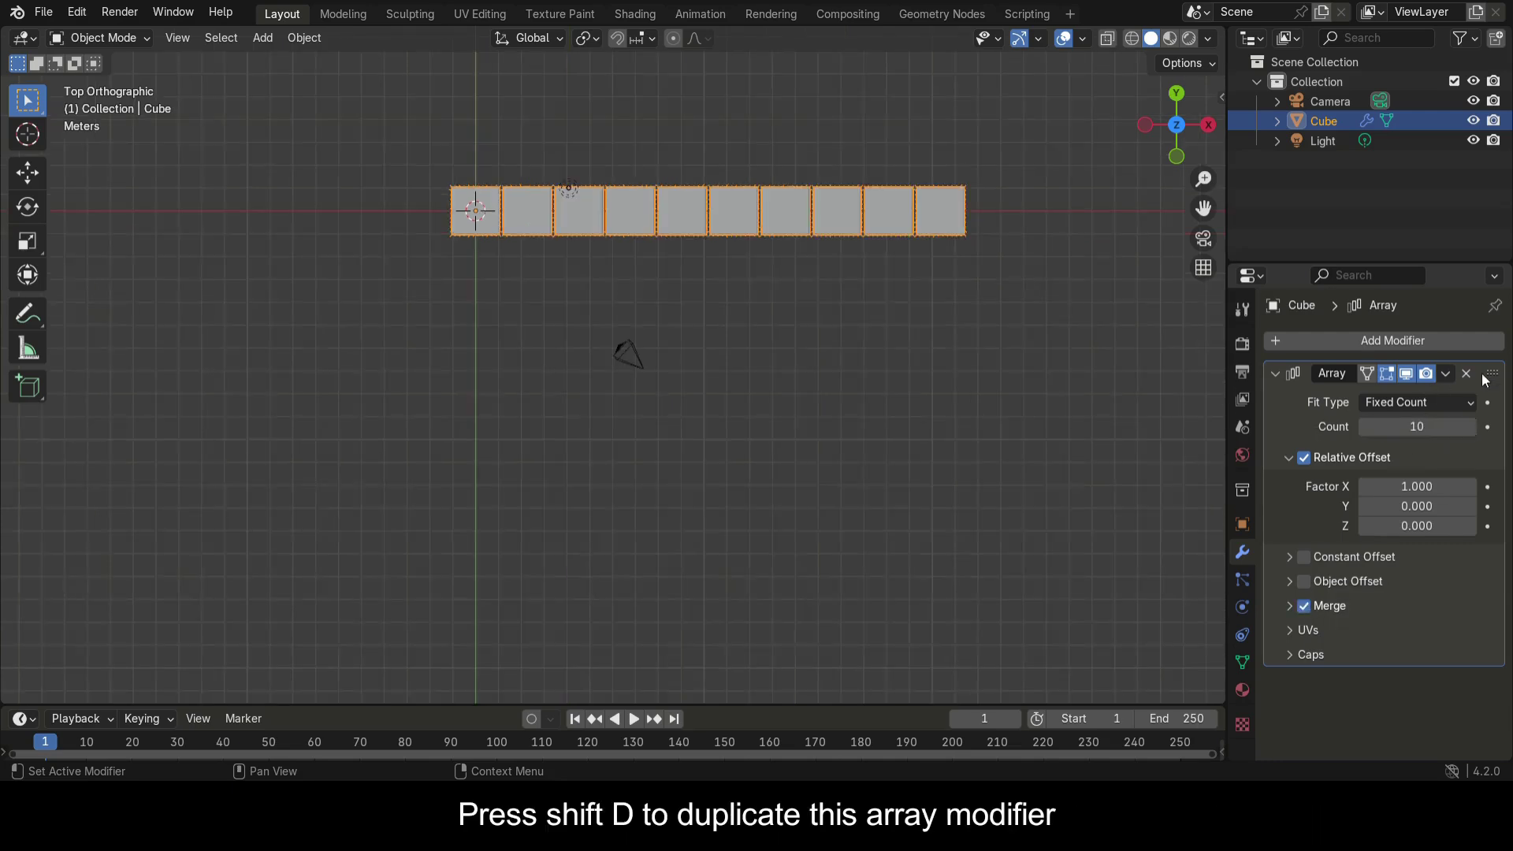
Duplicate the Array modifier and set its offset factors to X 0 and Y -1.
key("shift+d")
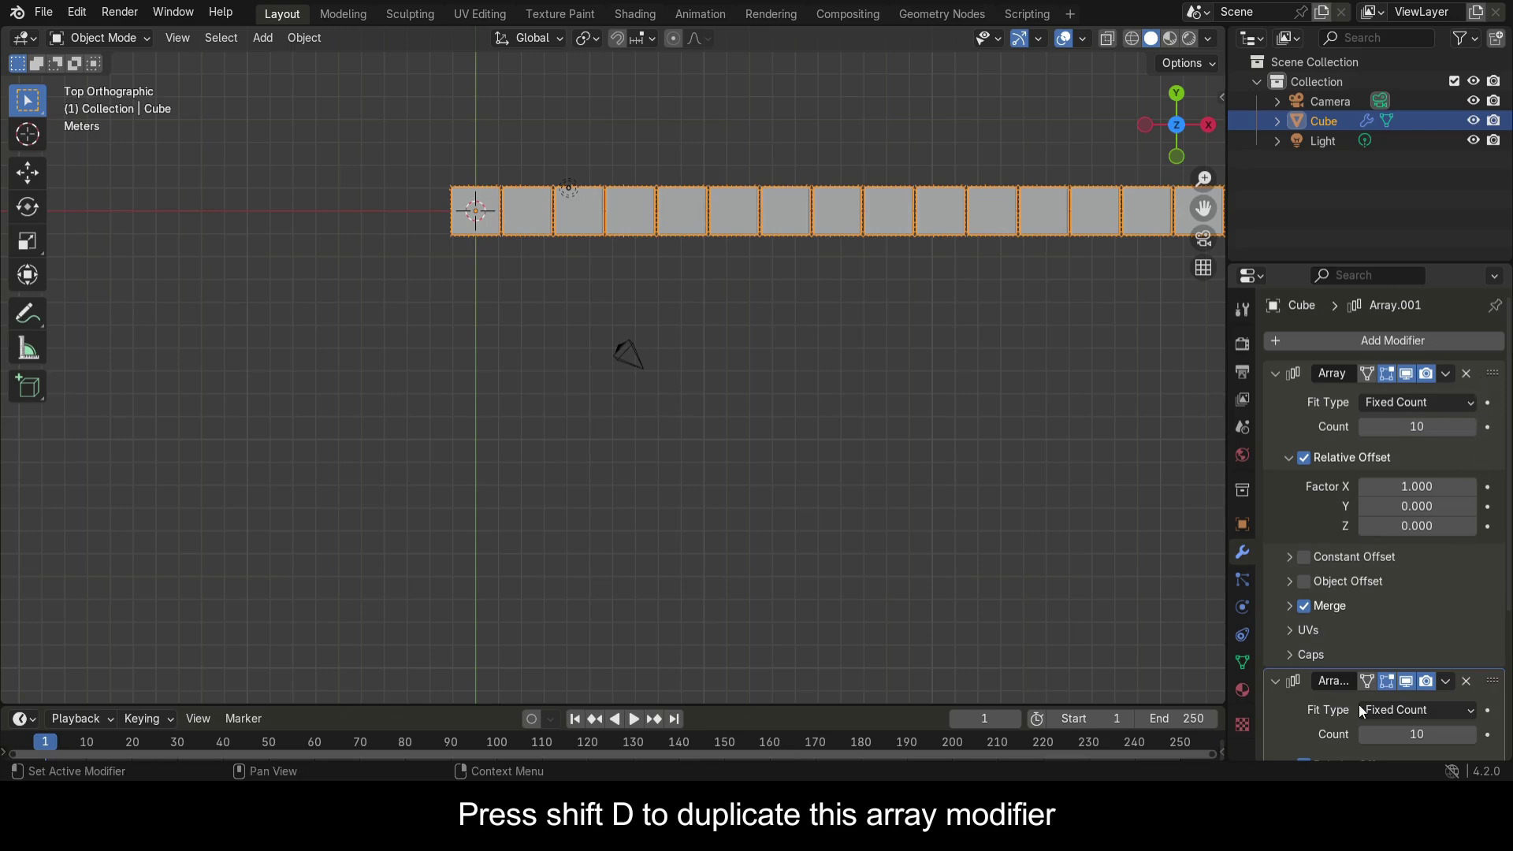
middle_click_drag(1359, 664, 1386, 449)
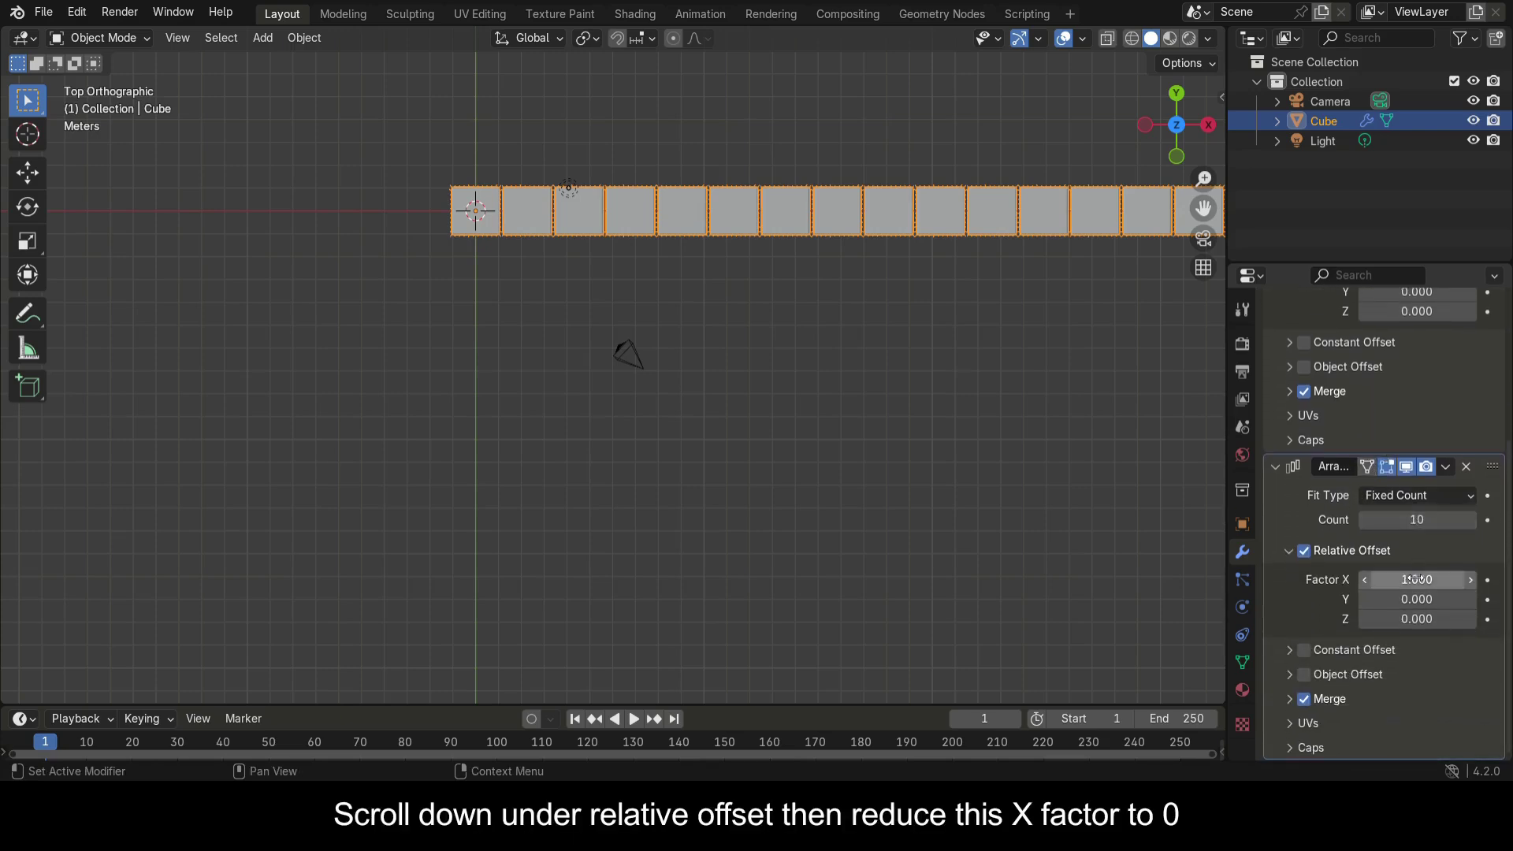
left_click(1408, 581)
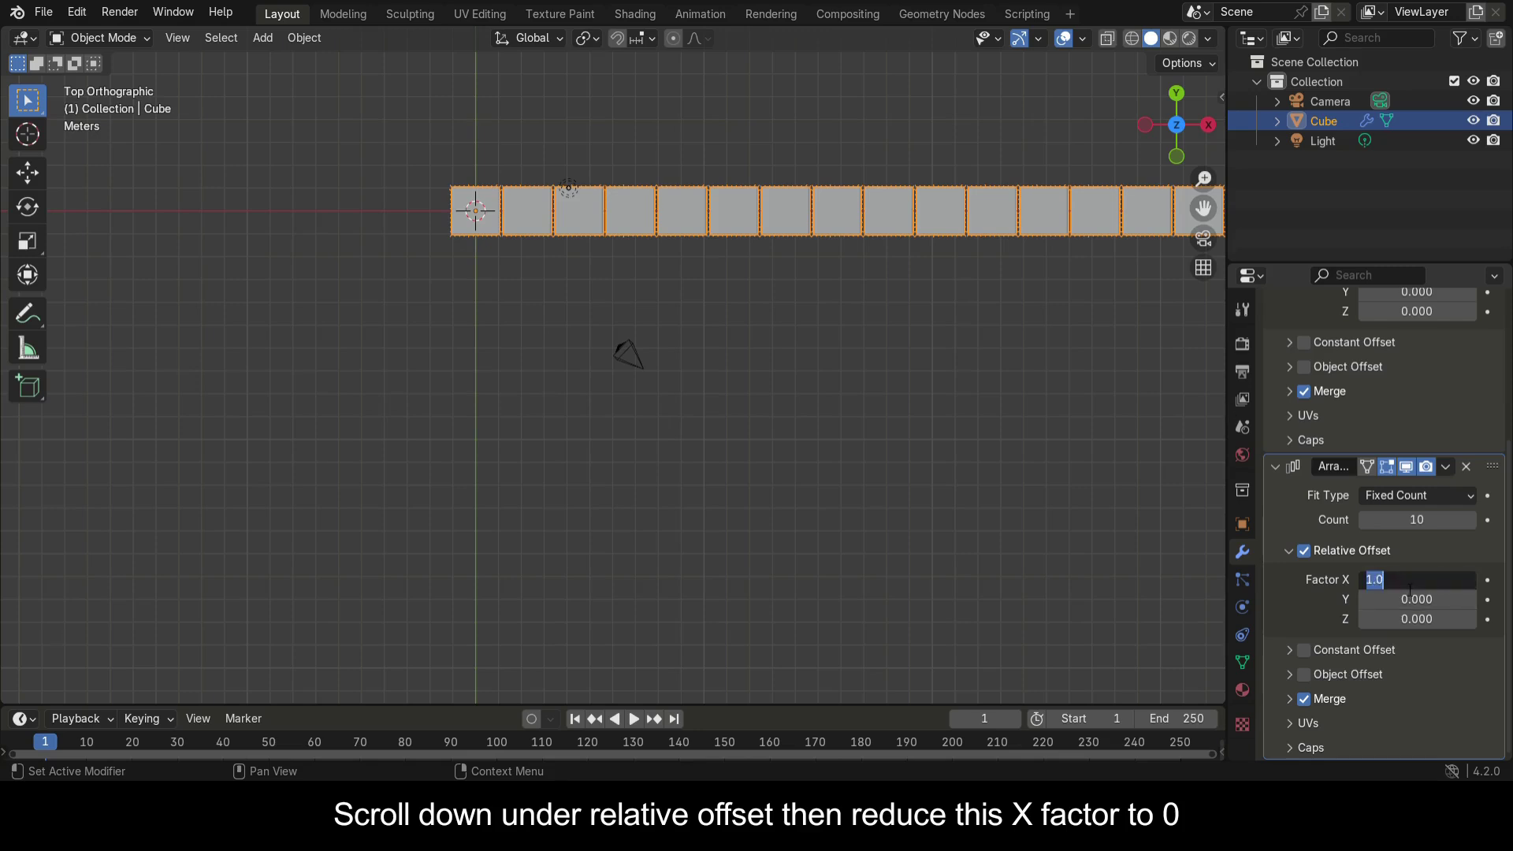
type("0")
key("Return")
left_click(1400, 600)
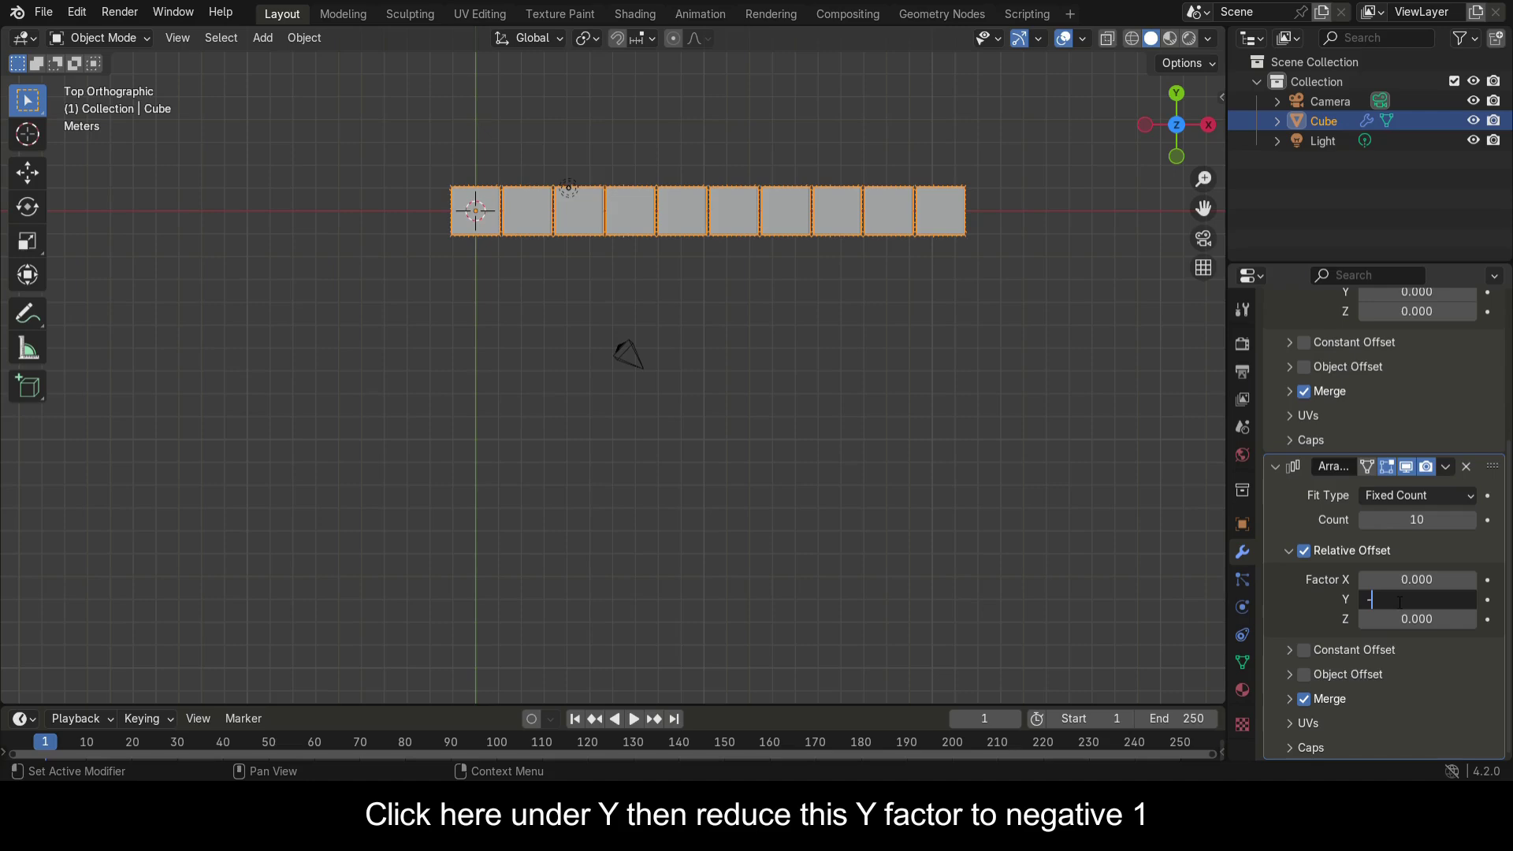
key("Return")
scroll(1123, 521, "down", 1)
left_click_drag(1203, 208, 975, 429)
left_click_drag(859, 463, 1057, 348)
left_click_drag(1203, 208, 1199, 177)
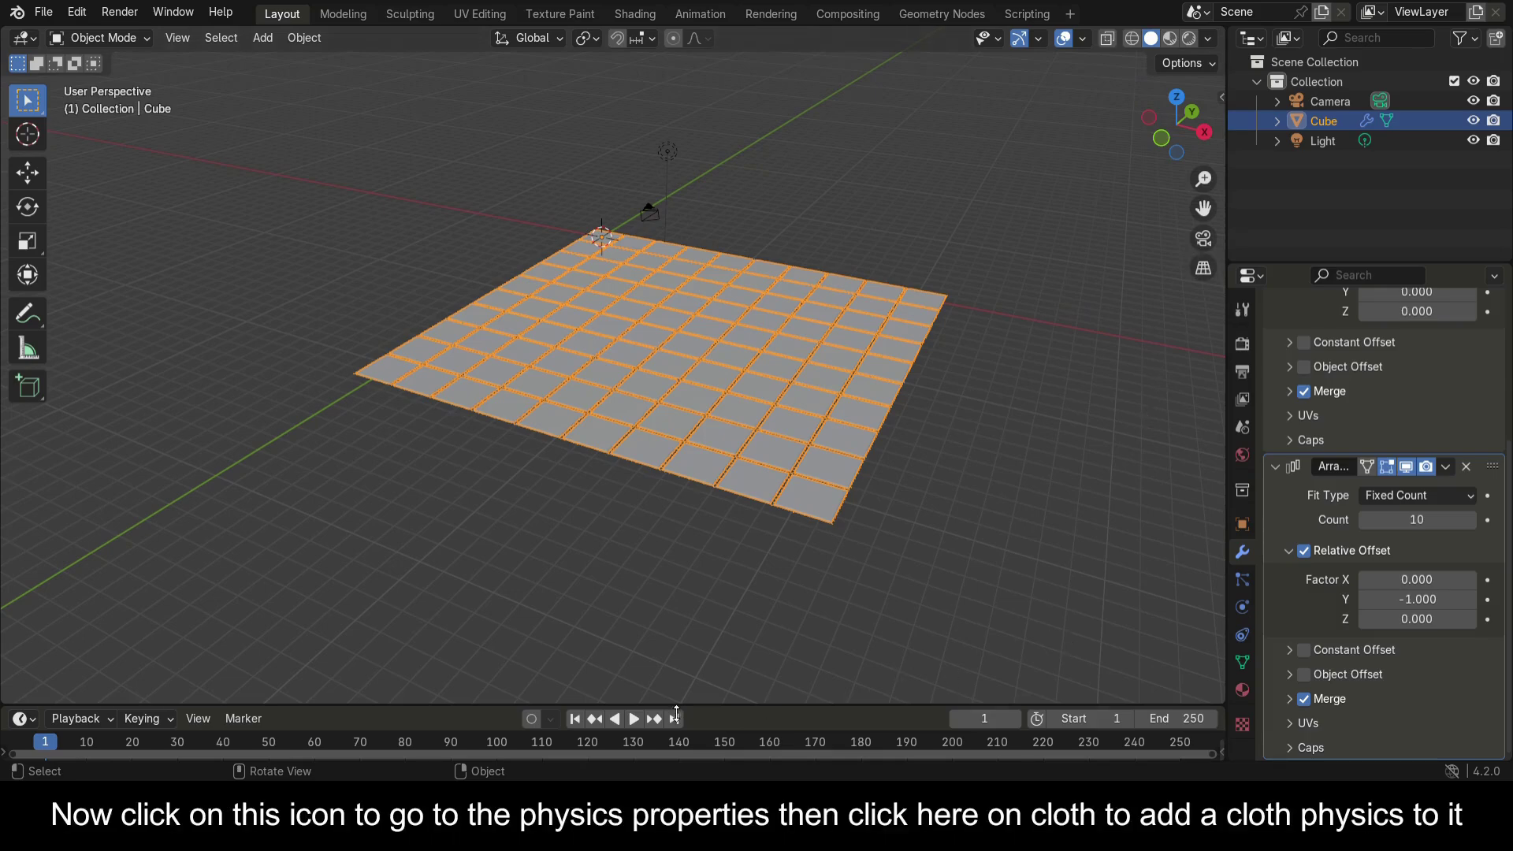
Add Cloth physics to the tile grid with pressure enabled at 10.
left_click(1242, 690)
left_click(1242, 606)
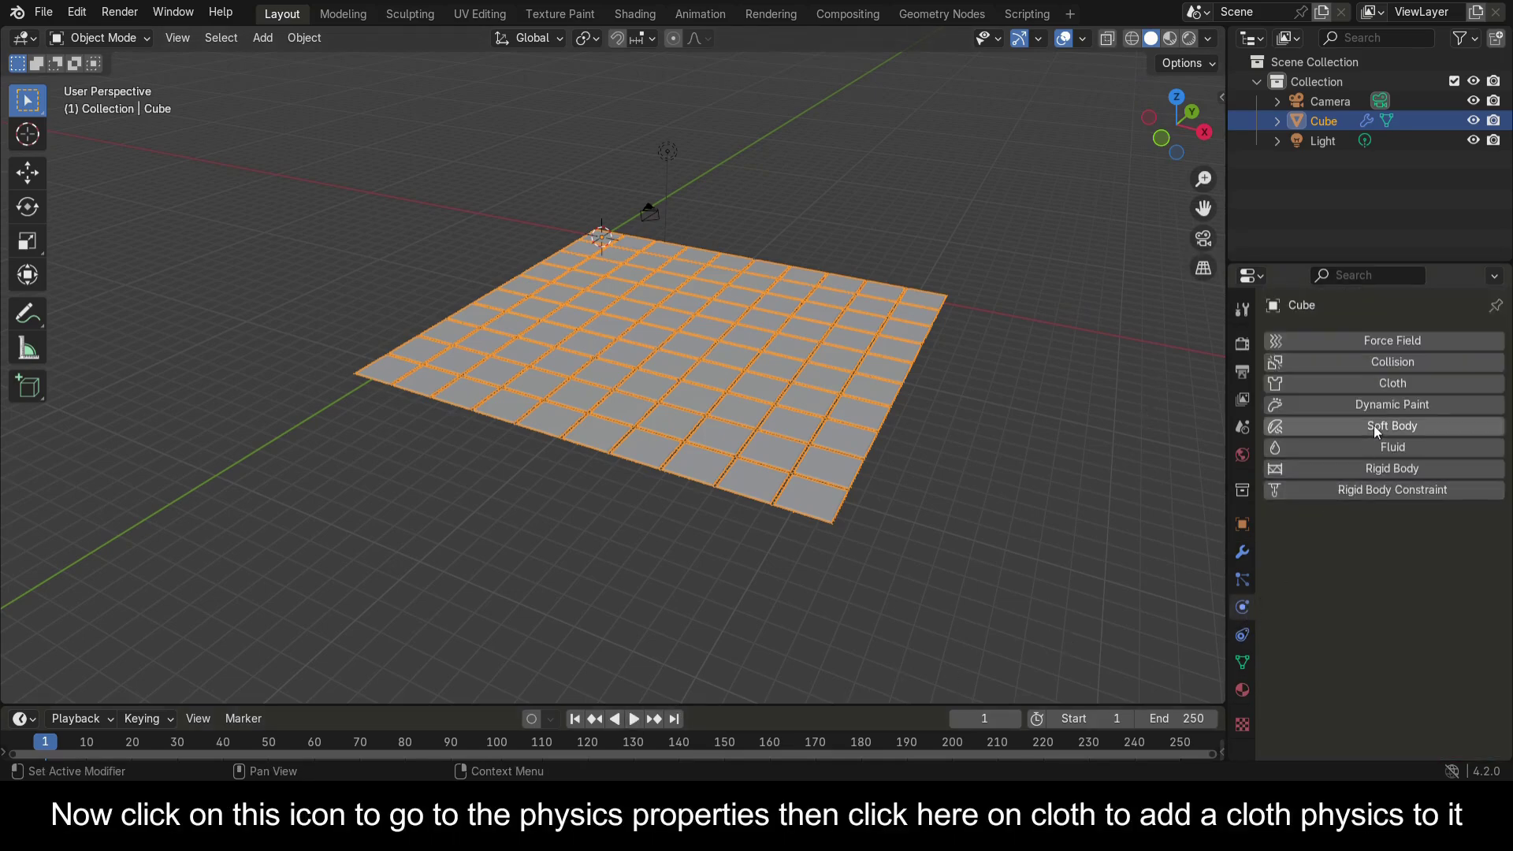
left_click(1372, 384)
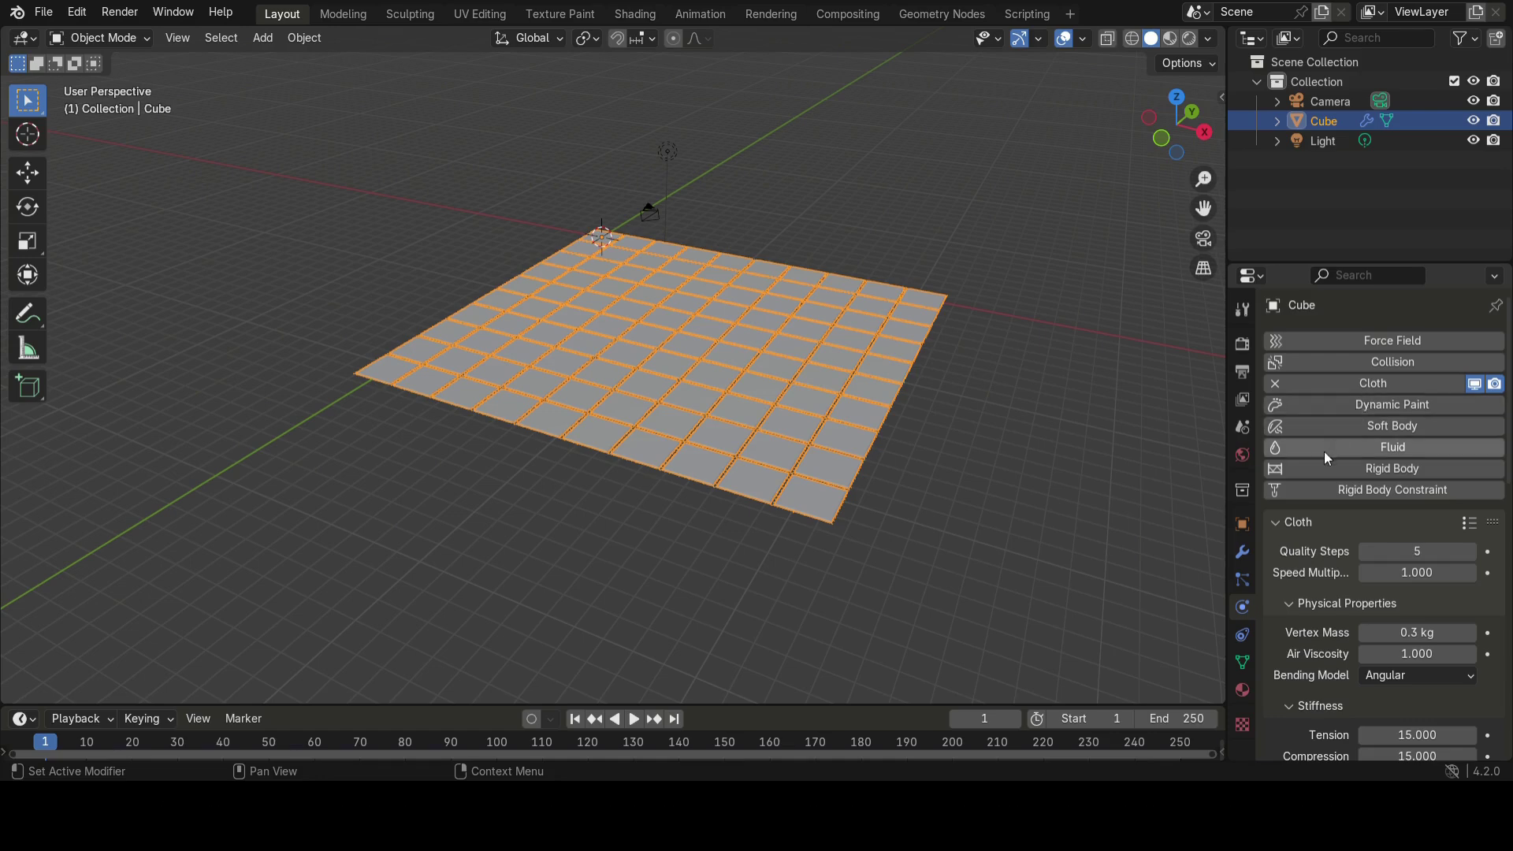
scroll(1339, 554, "down", 8)
scroll(1340, 554, "down", 10)
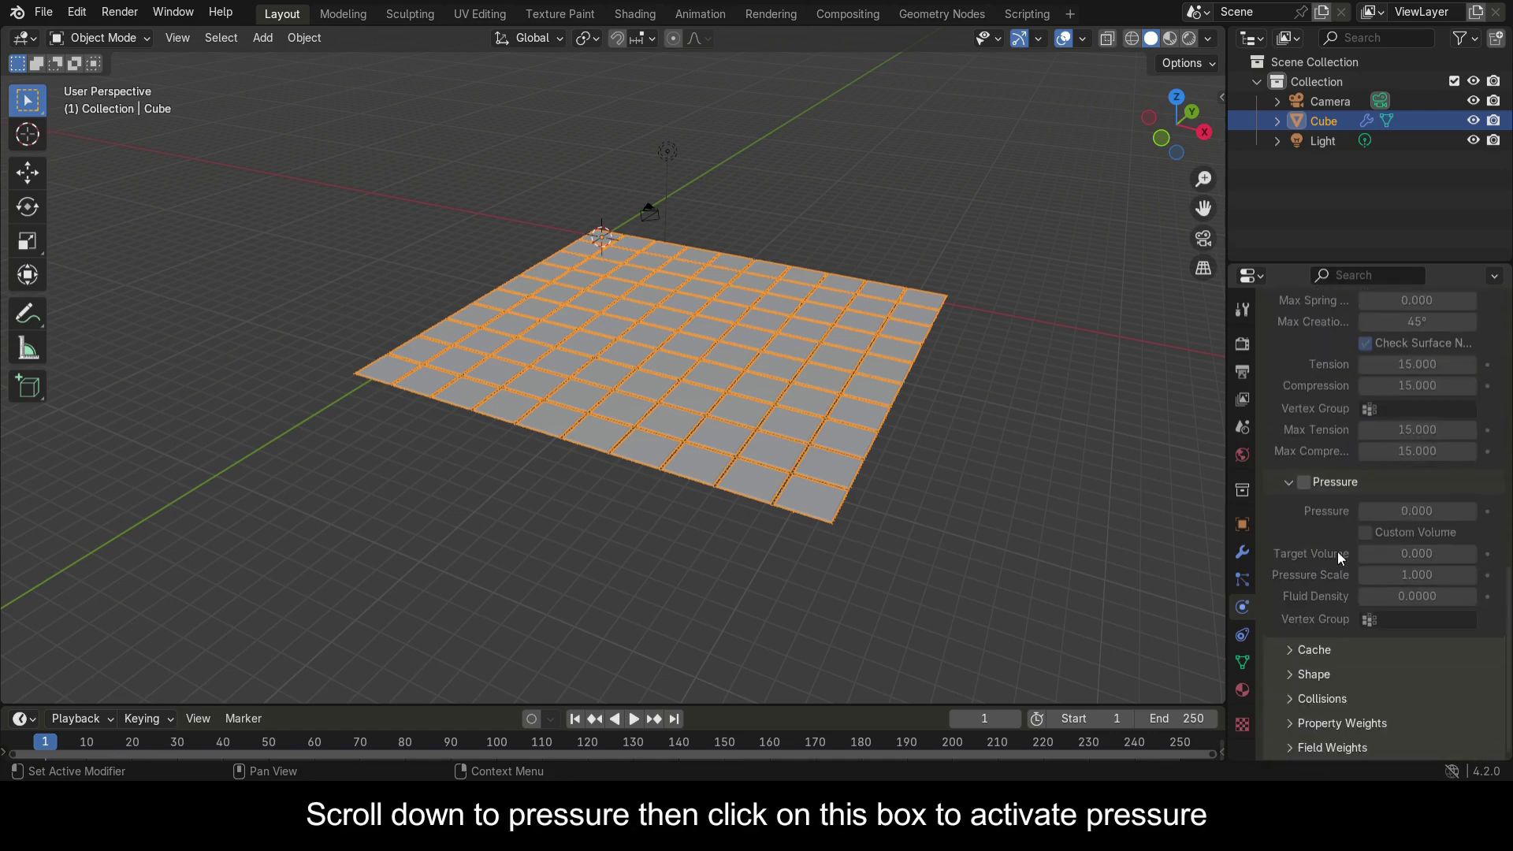
left_click(1305, 482)
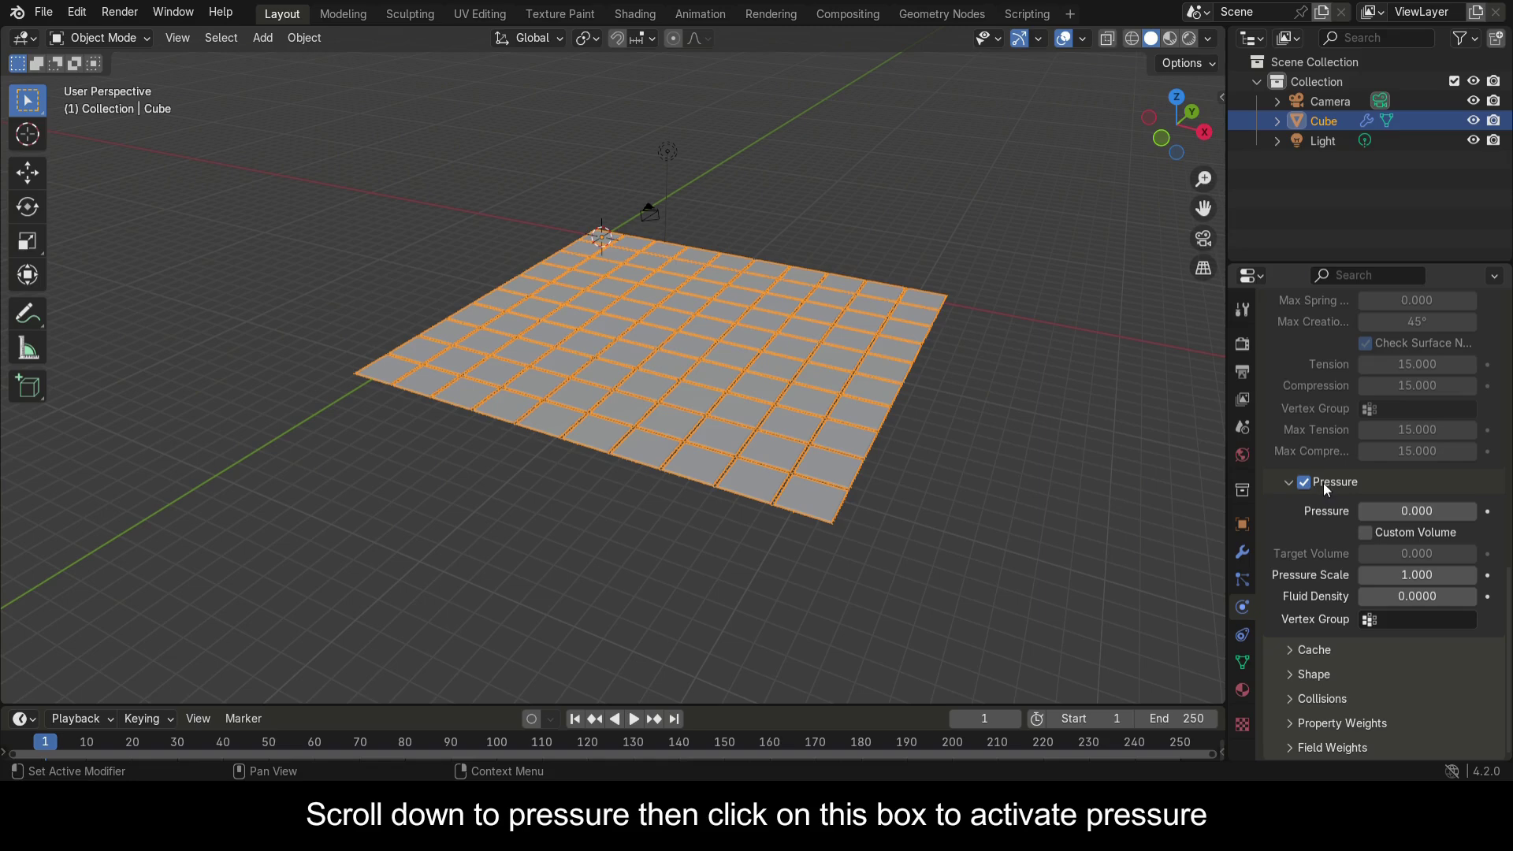
left_click(1396, 512)
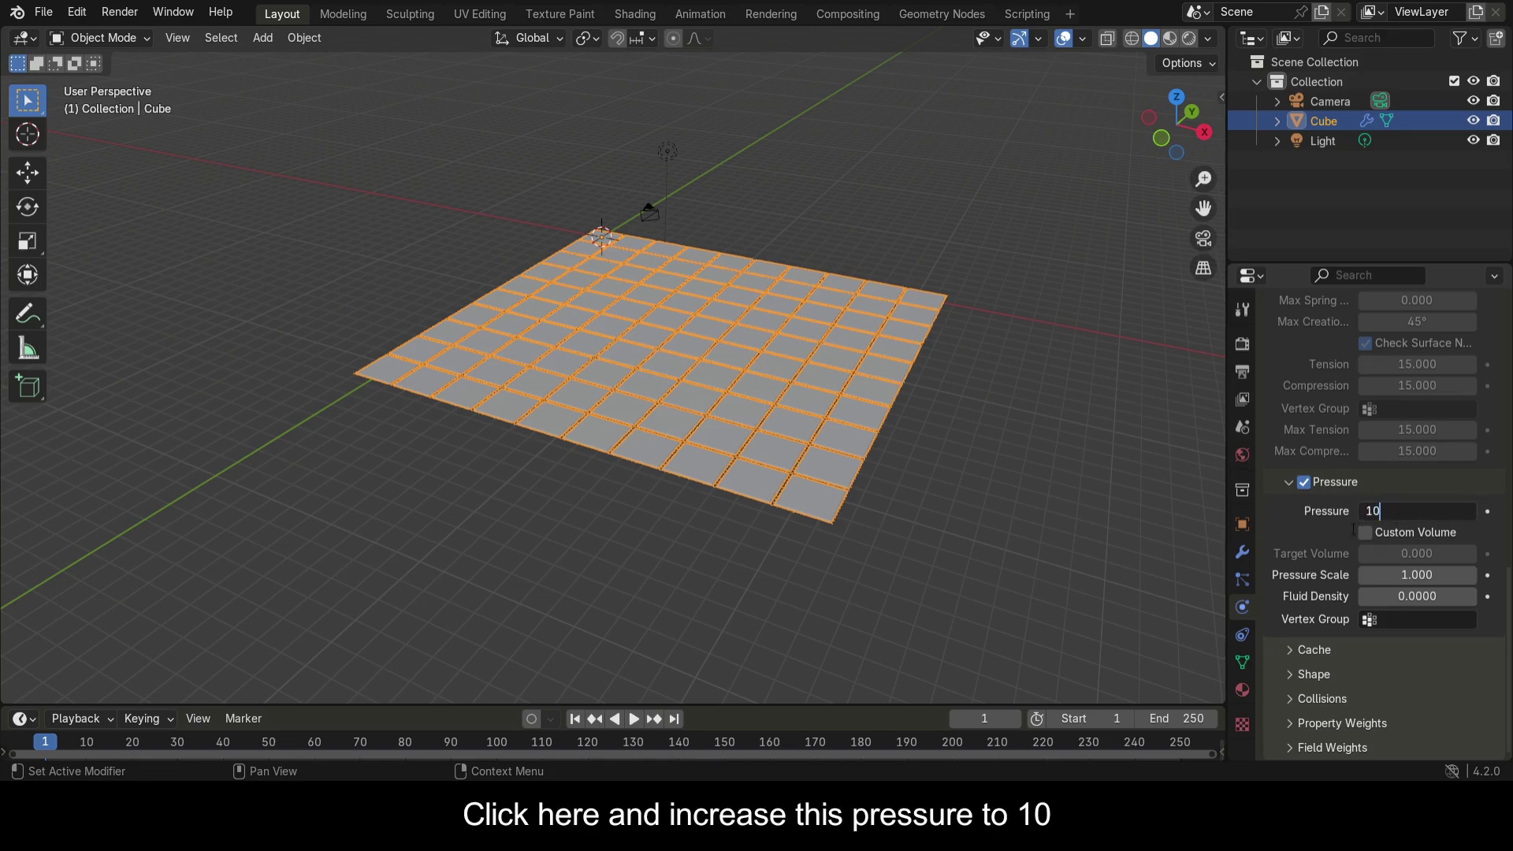
key("Return")
Enable Sewing in Shape settings and Self Collisions for the cloth.
left_click(1293, 674)
scroll(1359, 654, "down", 4)
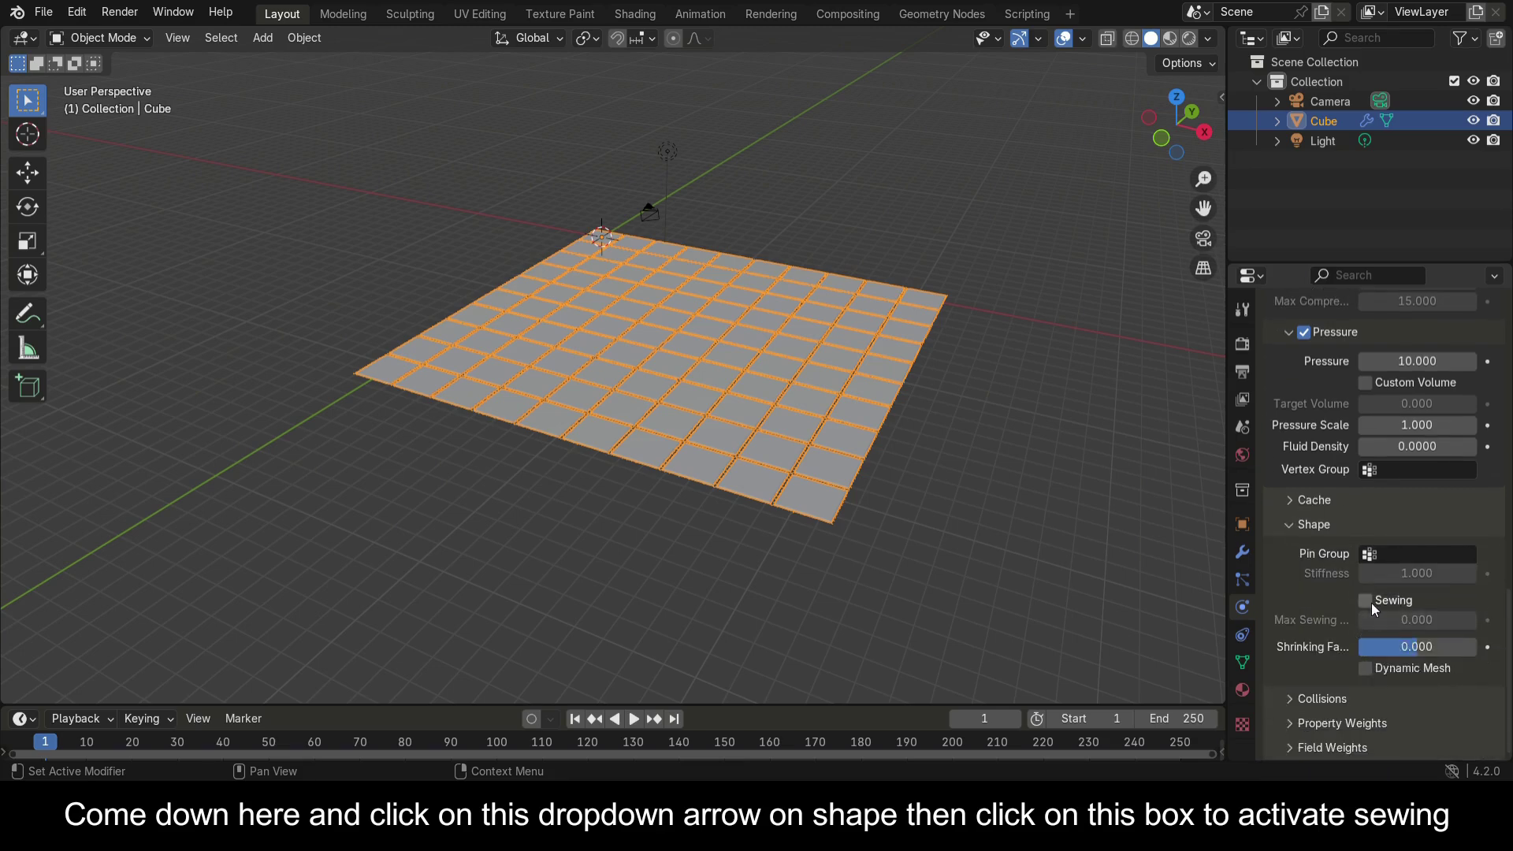
left_click(1365, 600)
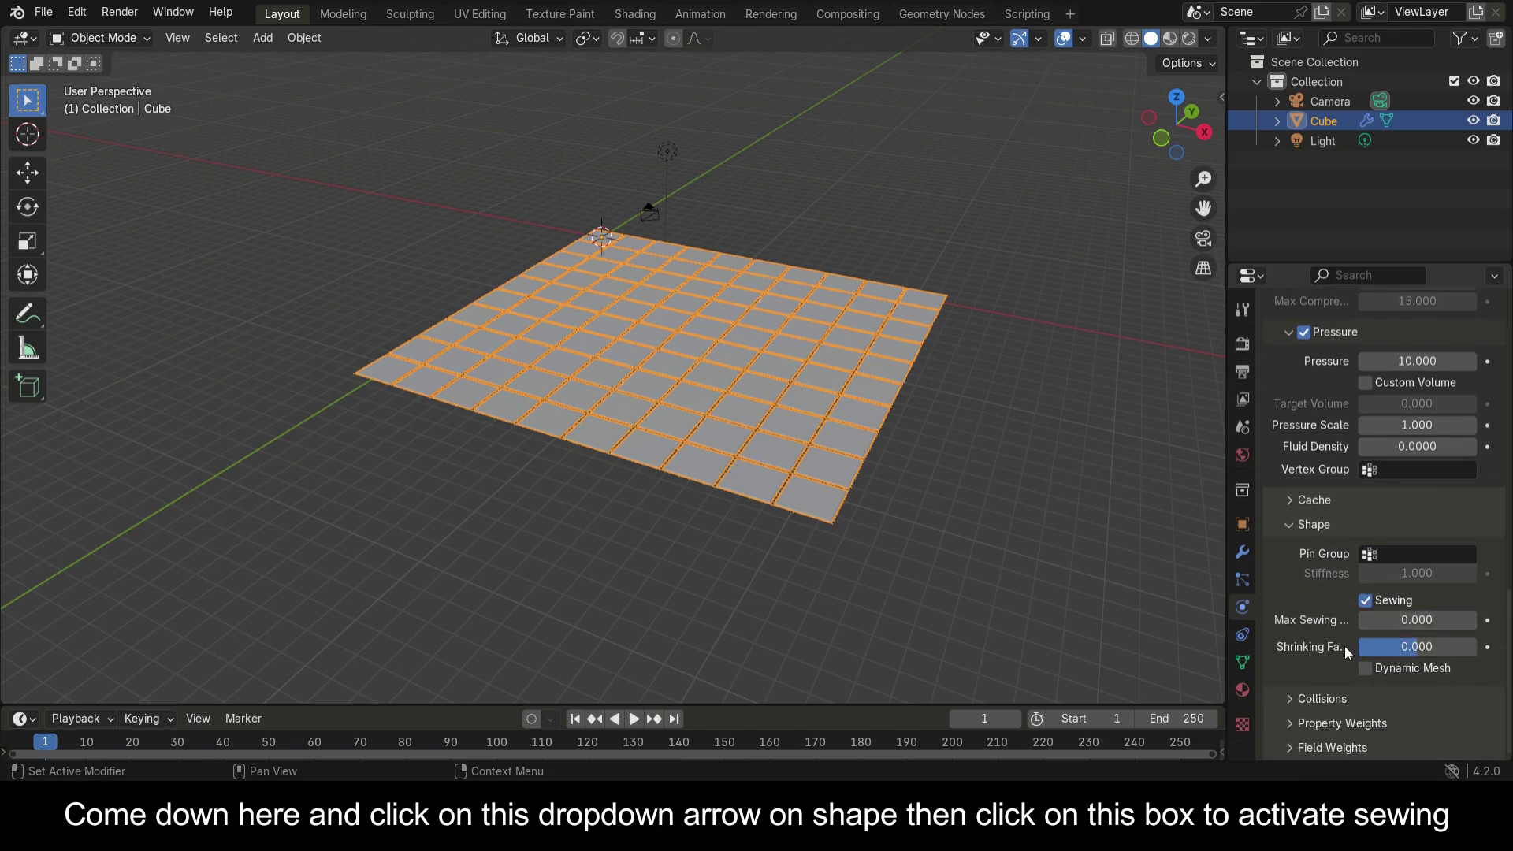
left_click(1289, 699)
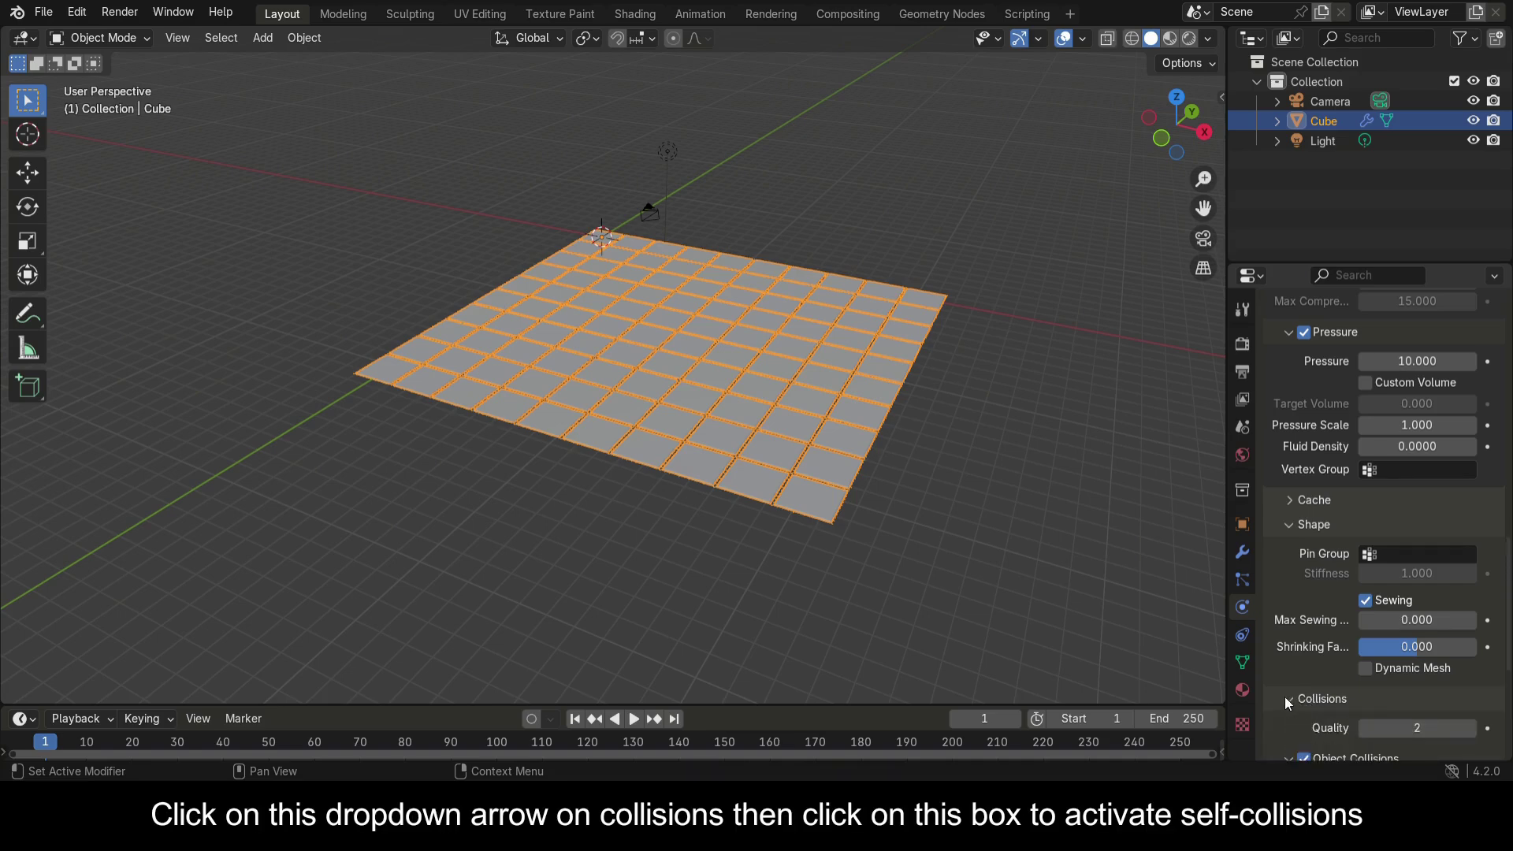
scroll(1359, 648, "down", 5)
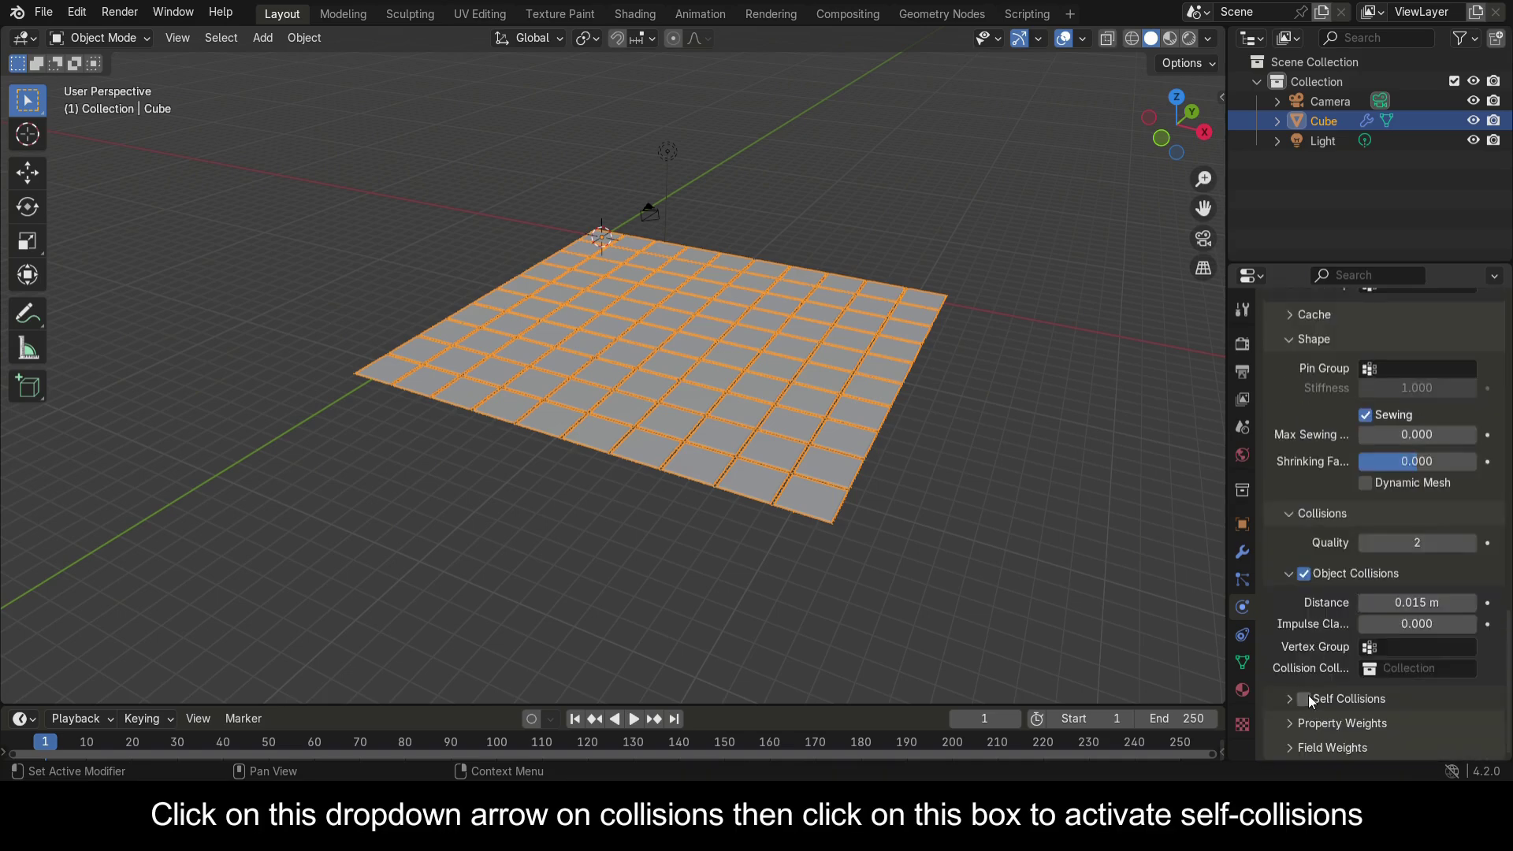
left_click(1289, 700)
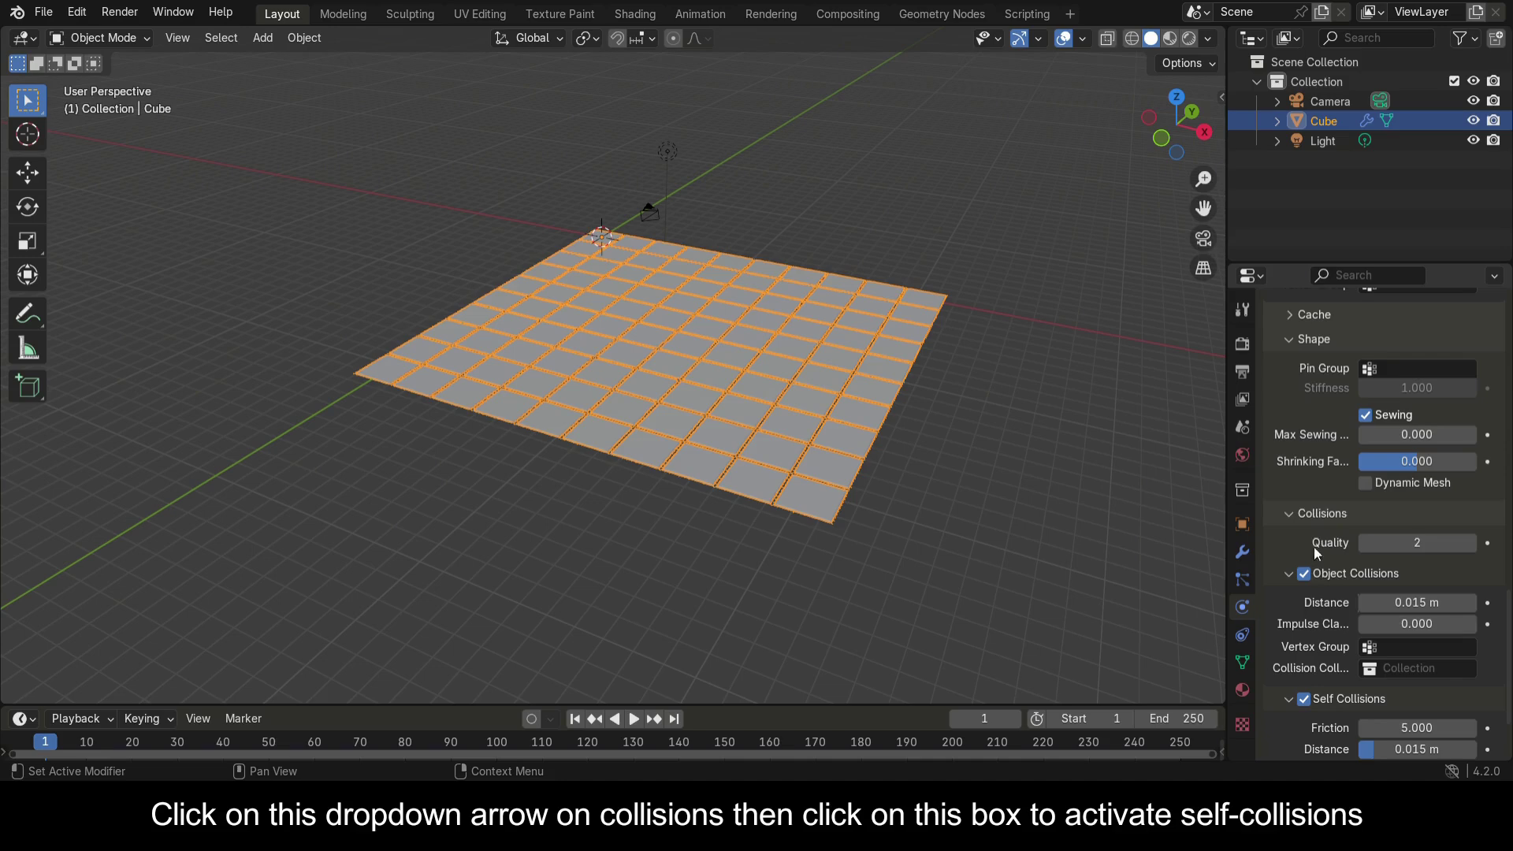
left_click(1295, 516)
Set the cloth cache end frame to 200 and start baking.
scroll(1298, 552, "up", 4)
left_click(1296, 607, "ctrl")
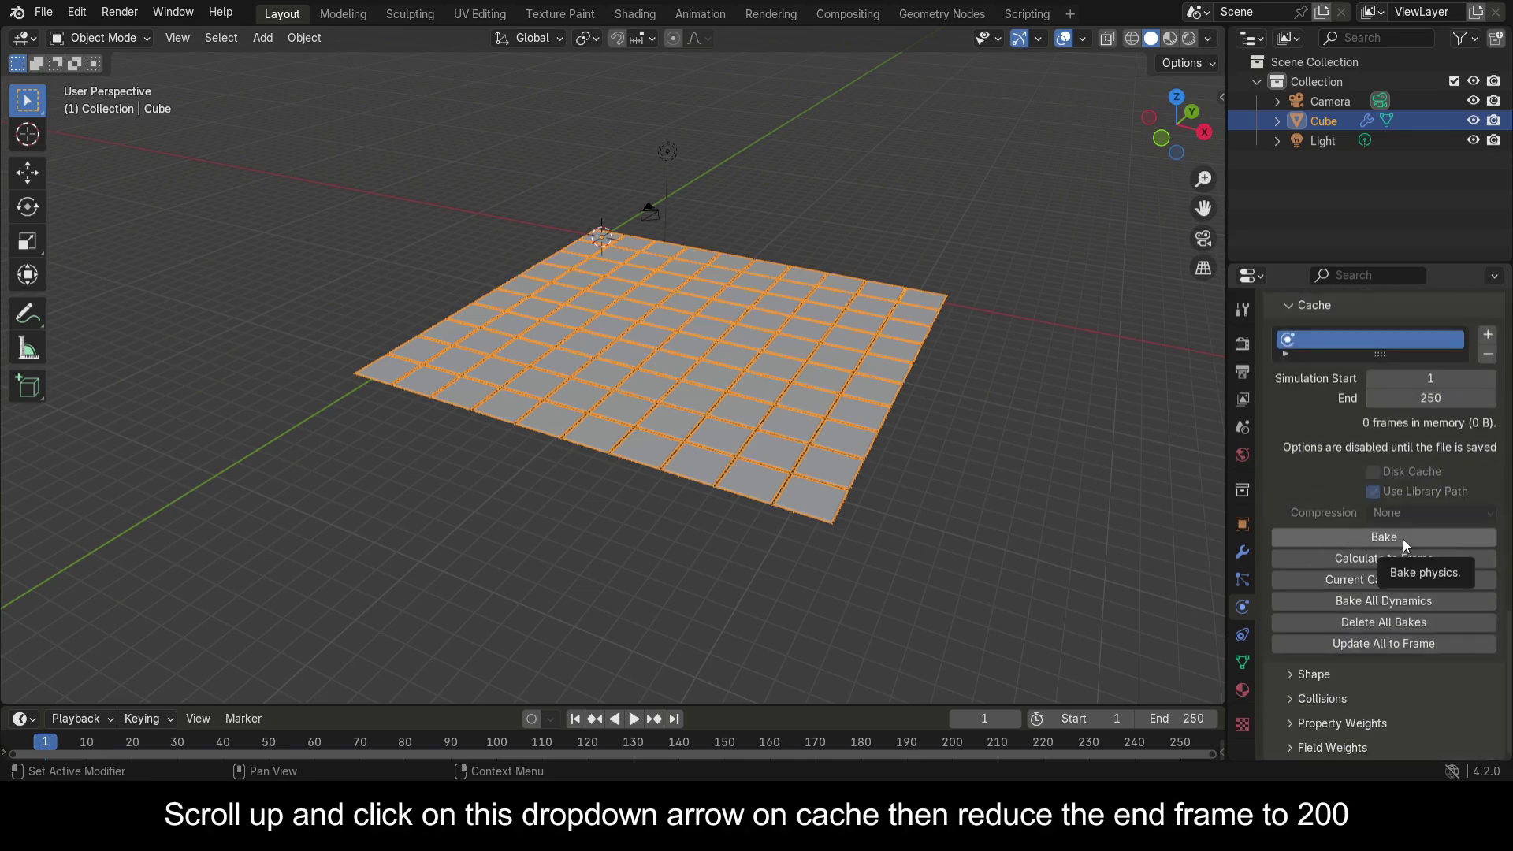
left_click(1422, 402)
type("20")
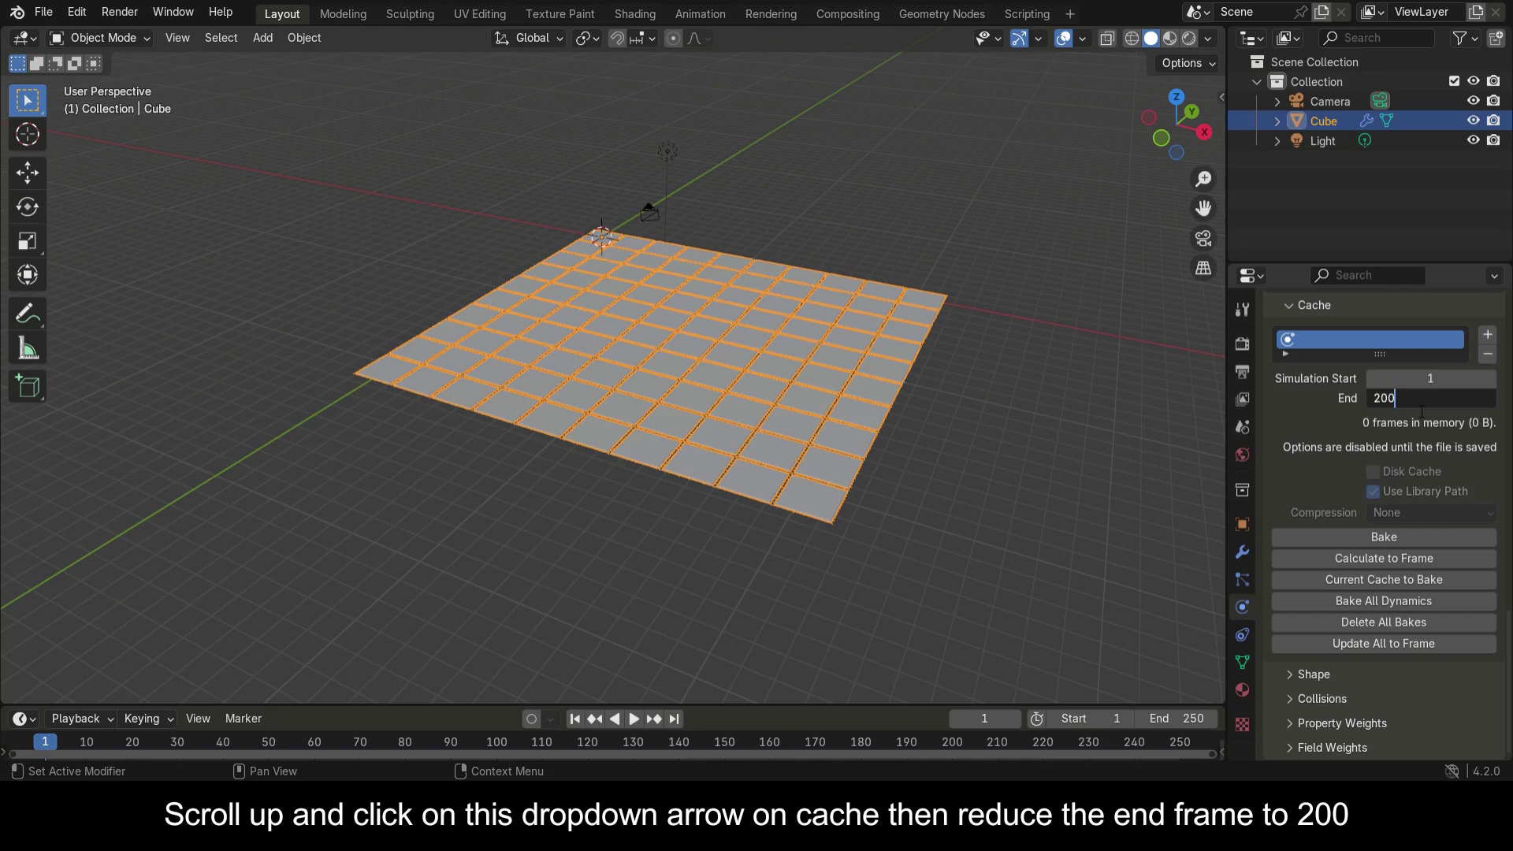
key("Return")
left_click(1426, 541)
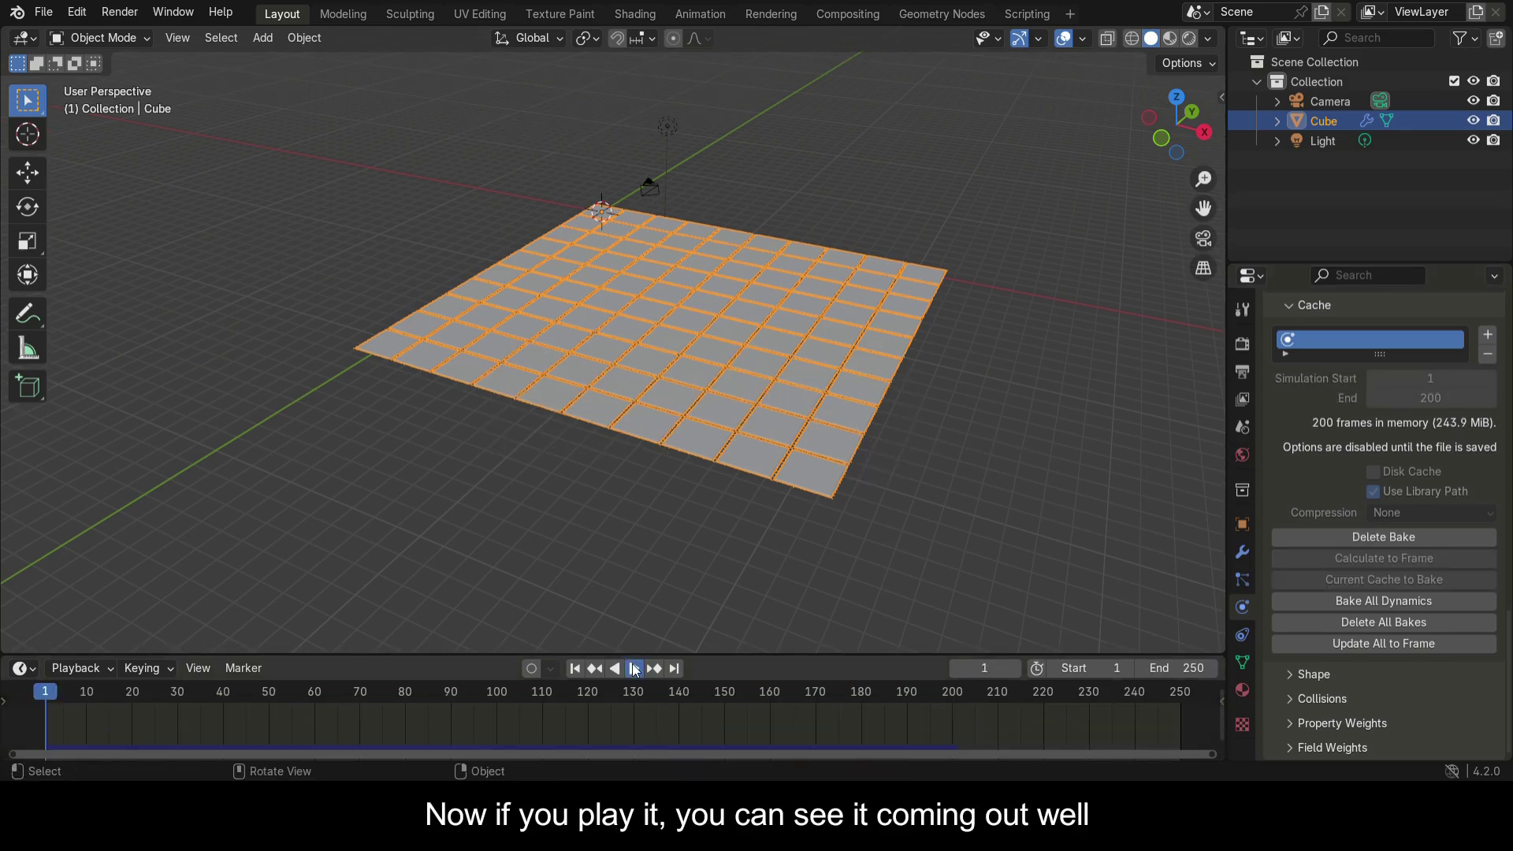
Play the baked cloth animation, pause it, and scrub back to the first frame.
left_click(634, 670)
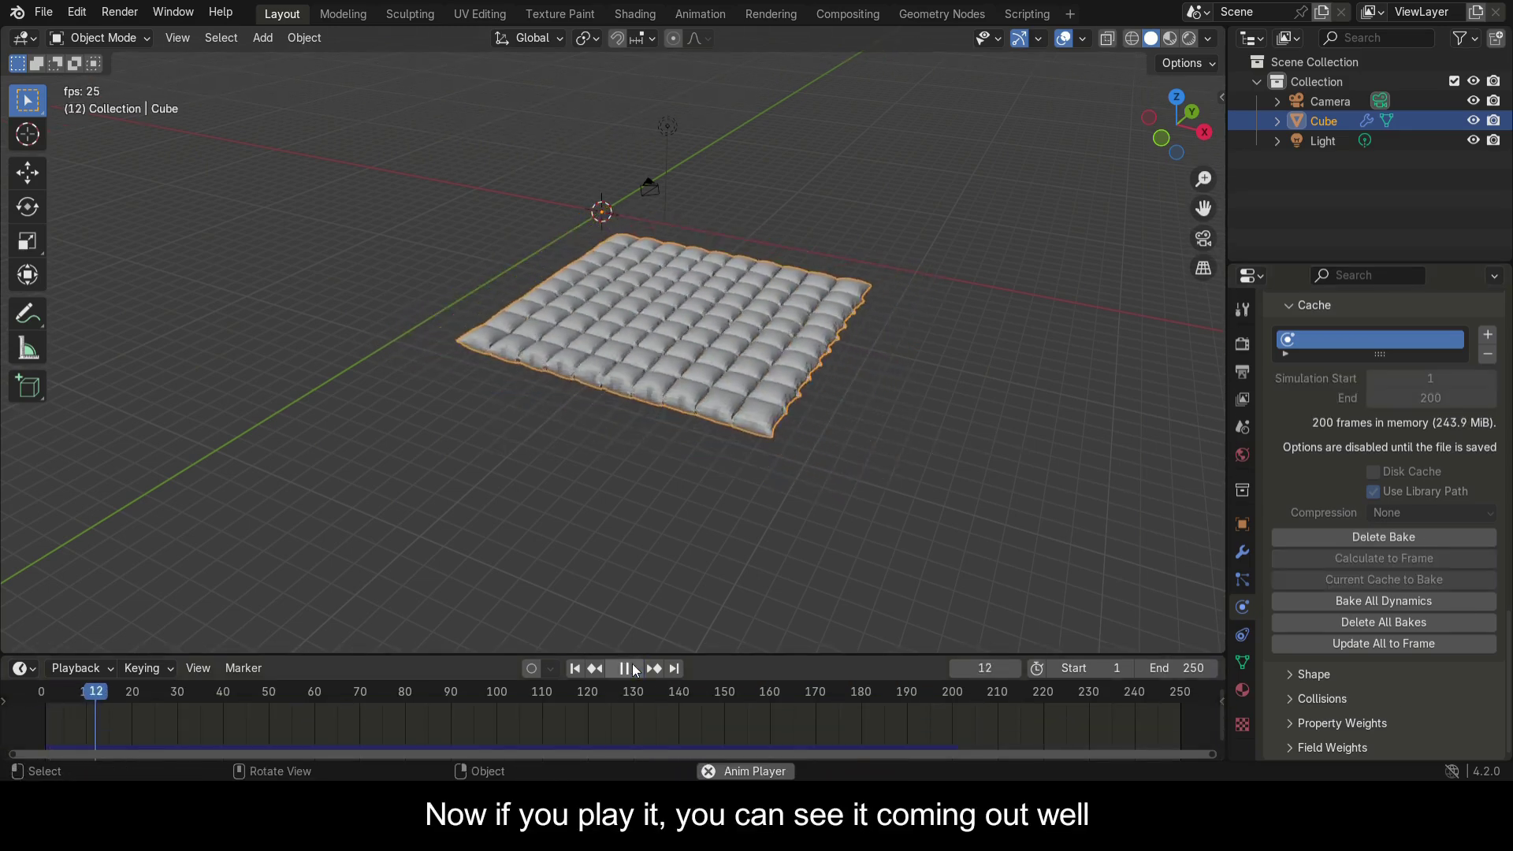
left_click(634, 669)
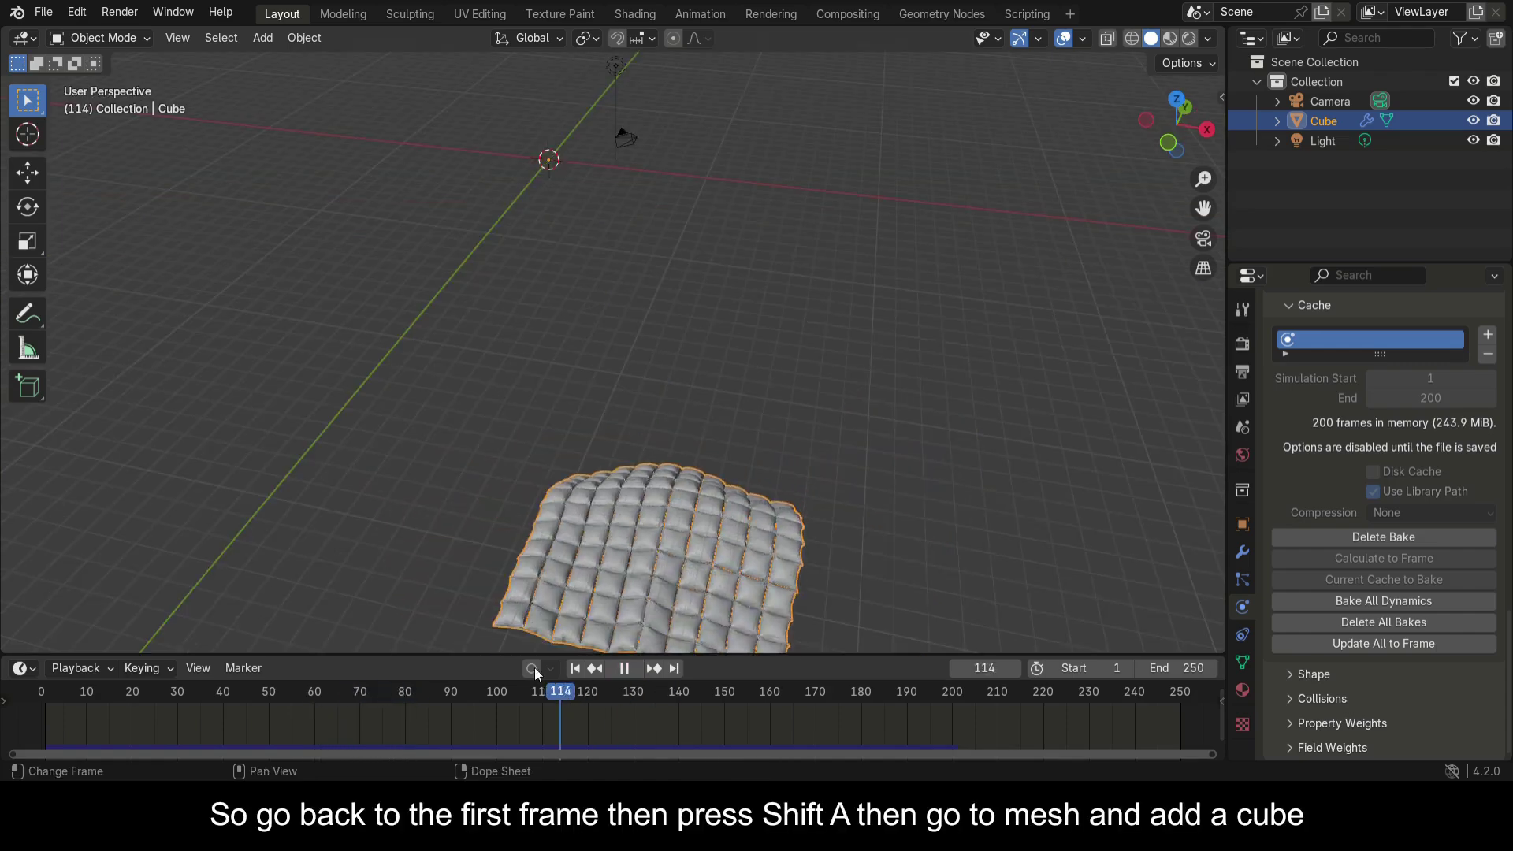
left_click_drag(534, 668, 45, 618)
key("space")
scroll(588, 192, "up", 1)
Add a new mesh cube and move it to the tile grid's centre.
key("shift+a")
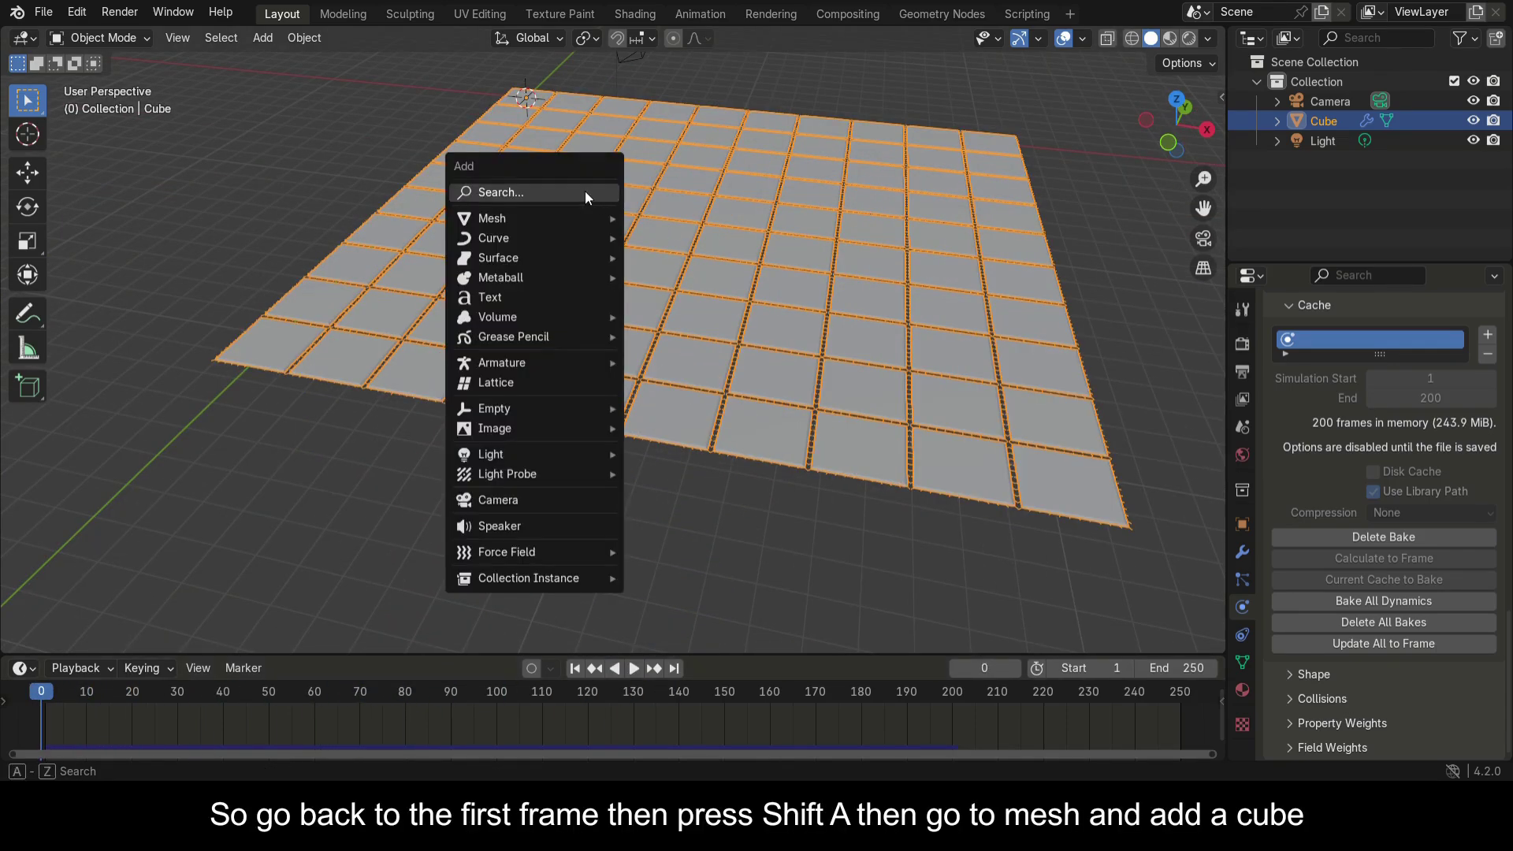
mouse_move(579, 211)
left_click(646, 234)
left_click(1177, 99)
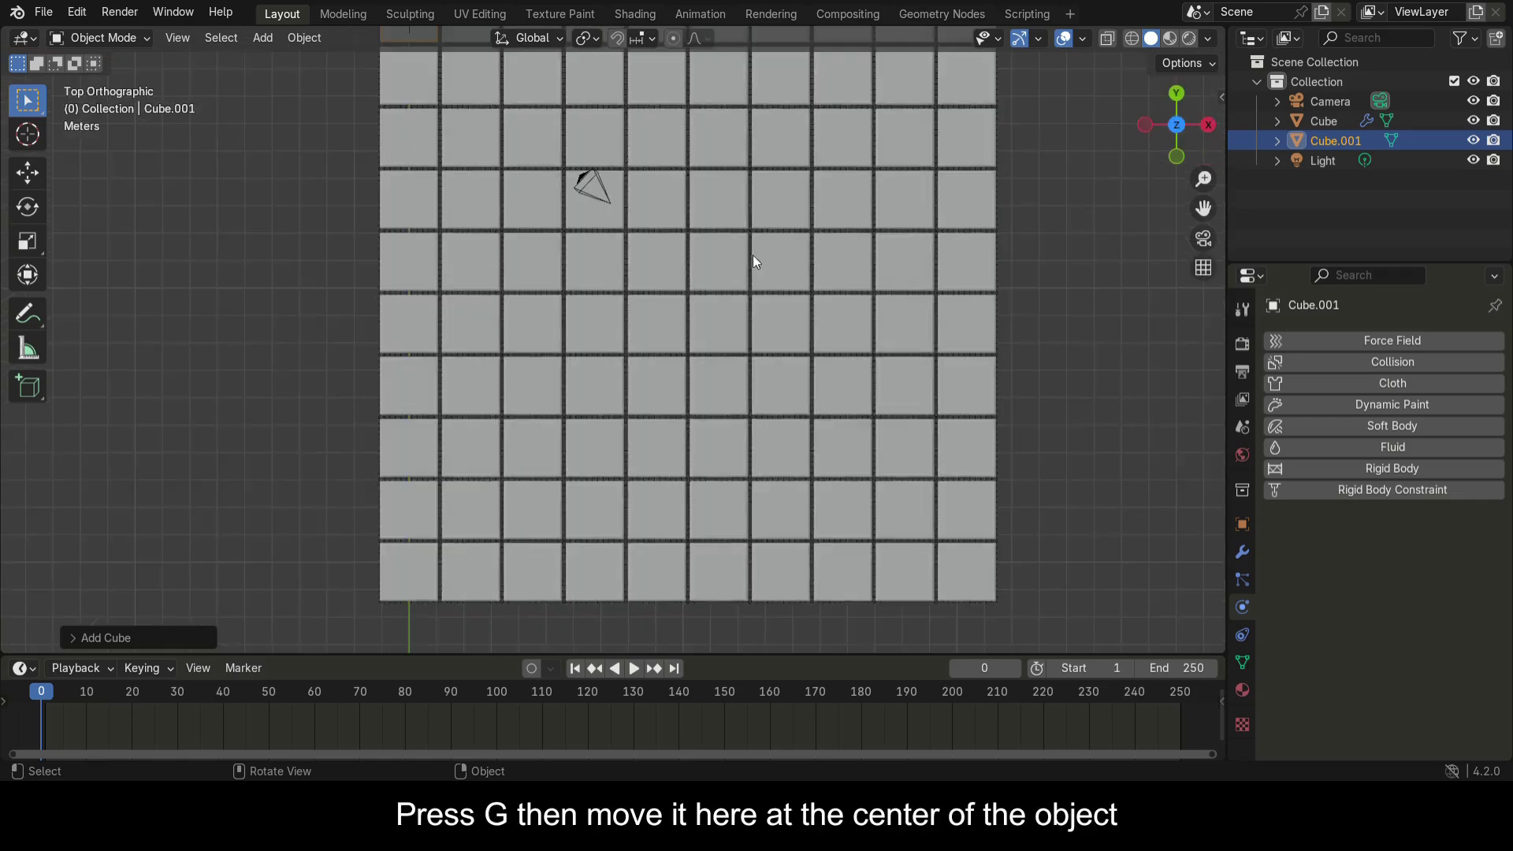
scroll(618, 229, "down", 2)
key("g")
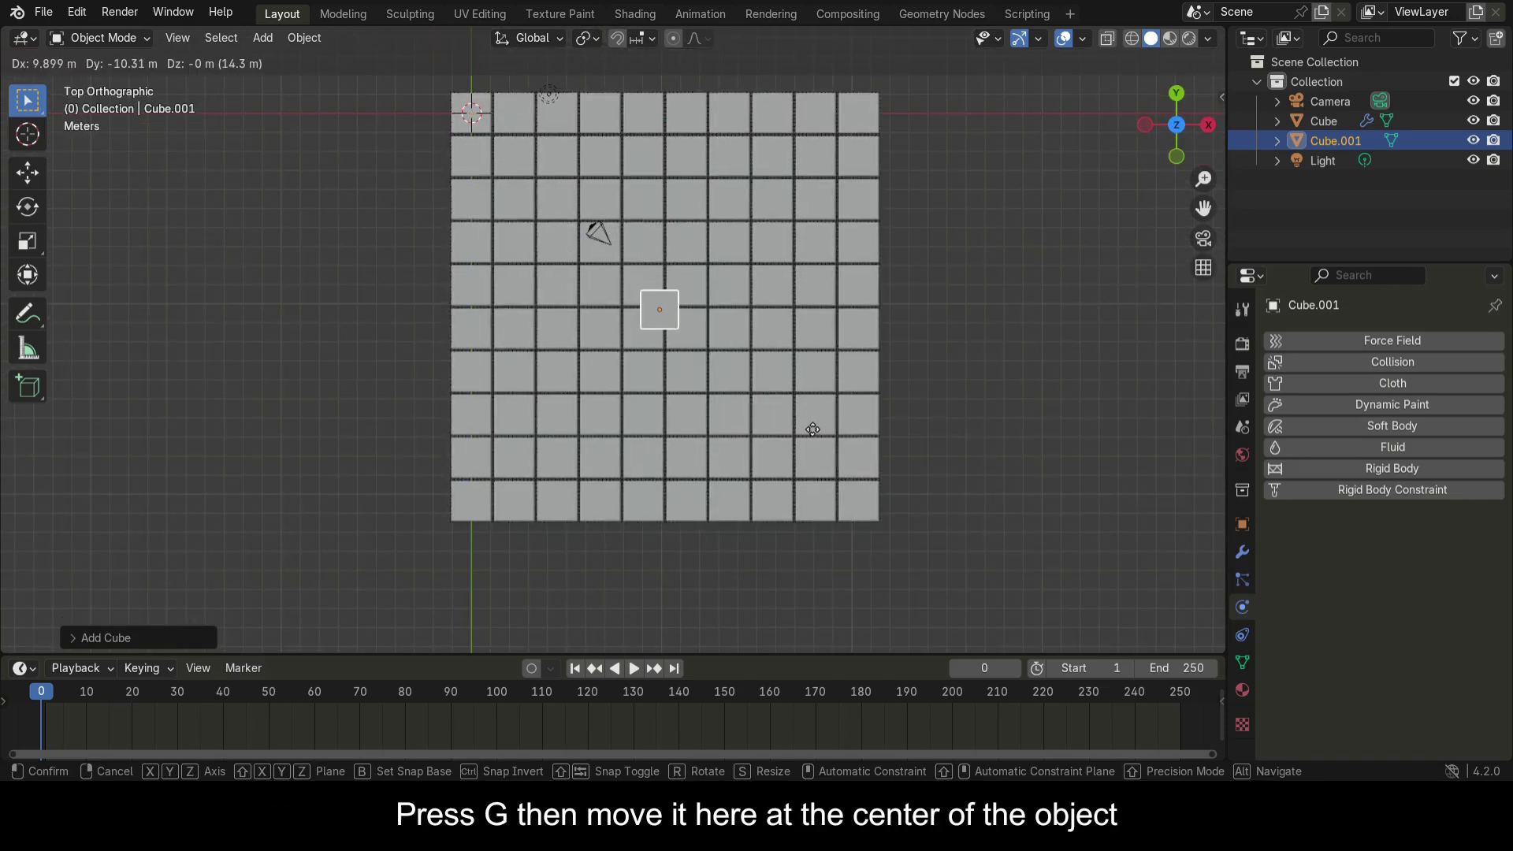
left_click(814, 423)
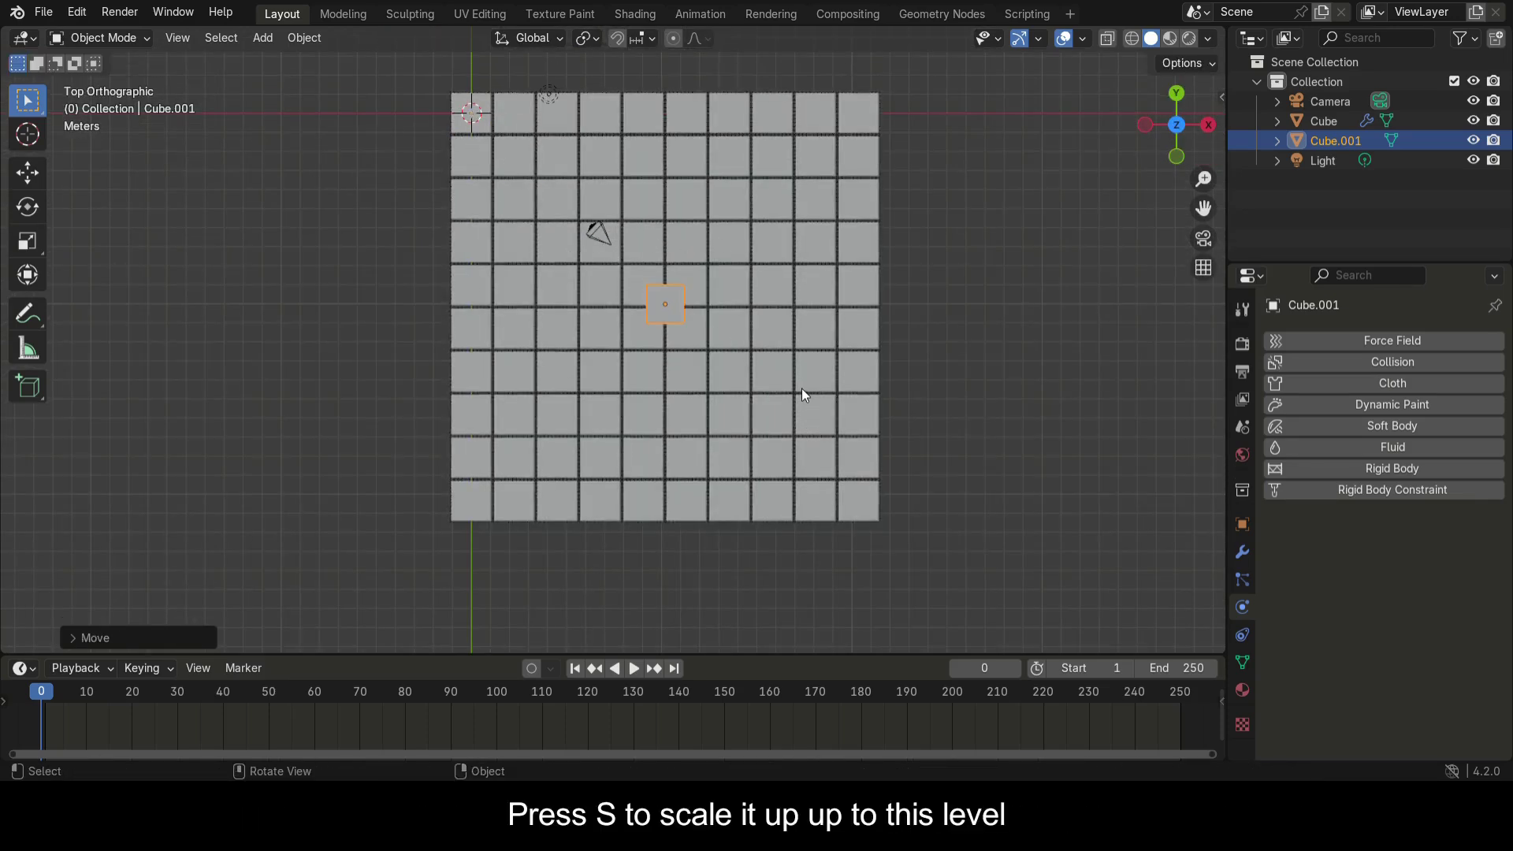
Scale the cube up about 3.27 times and lower it along Z below the cloth.
key("s")
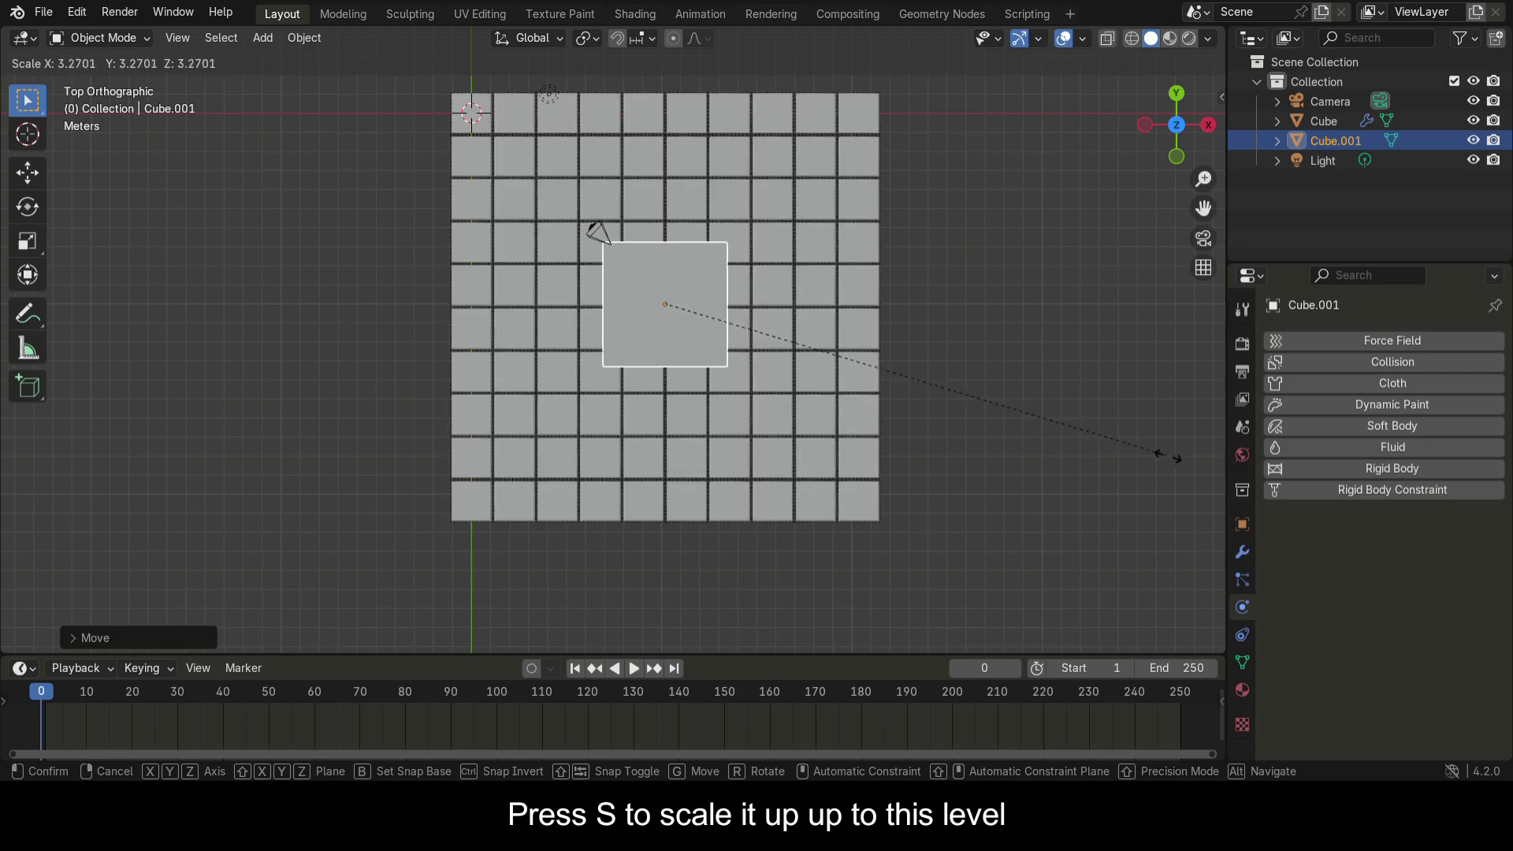
left_click(1191, 475)
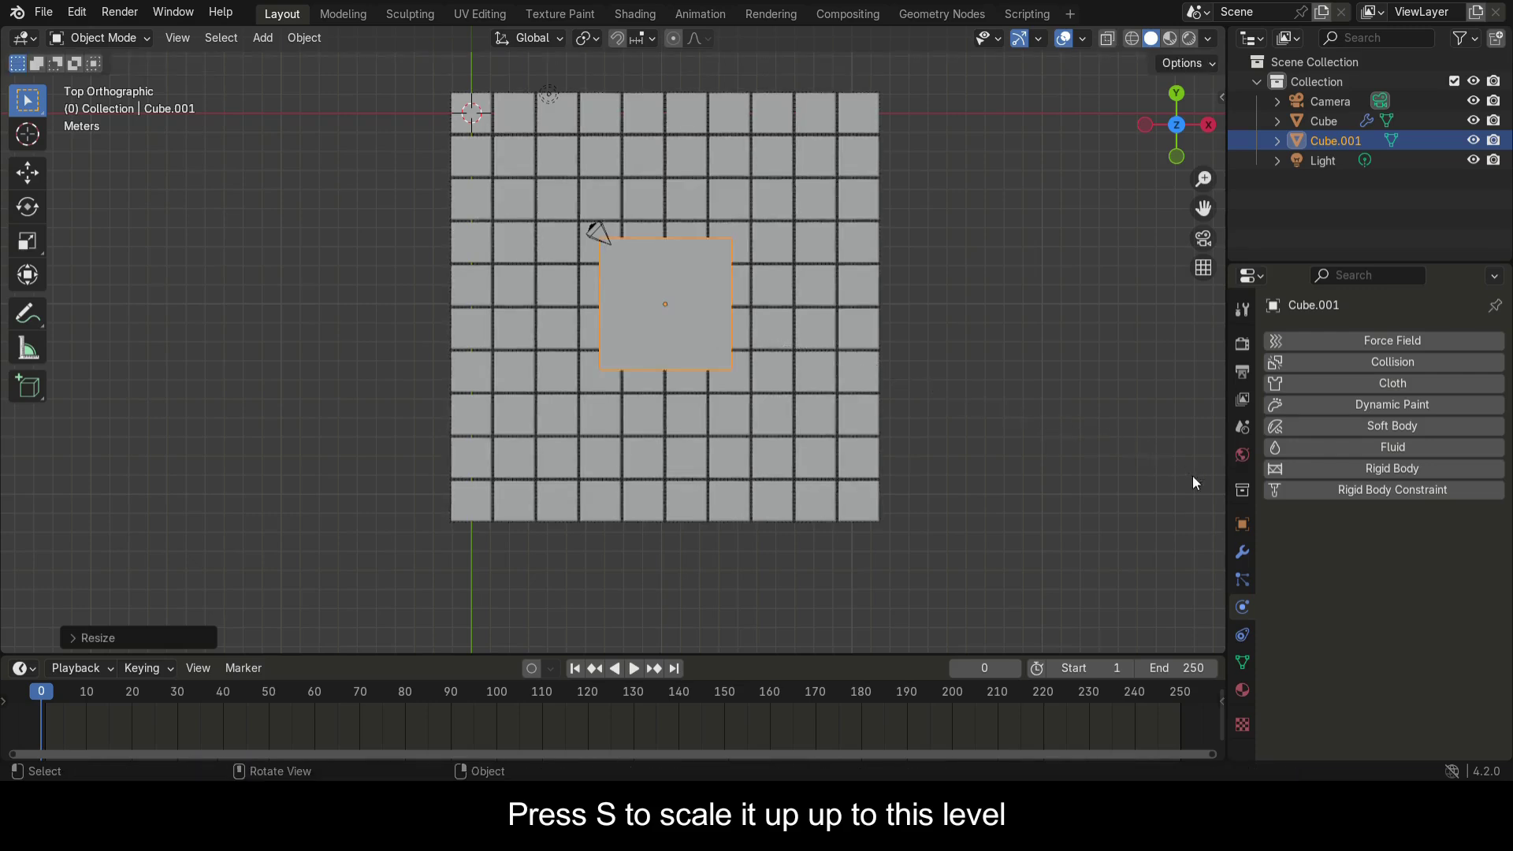
left_click(1179, 160)
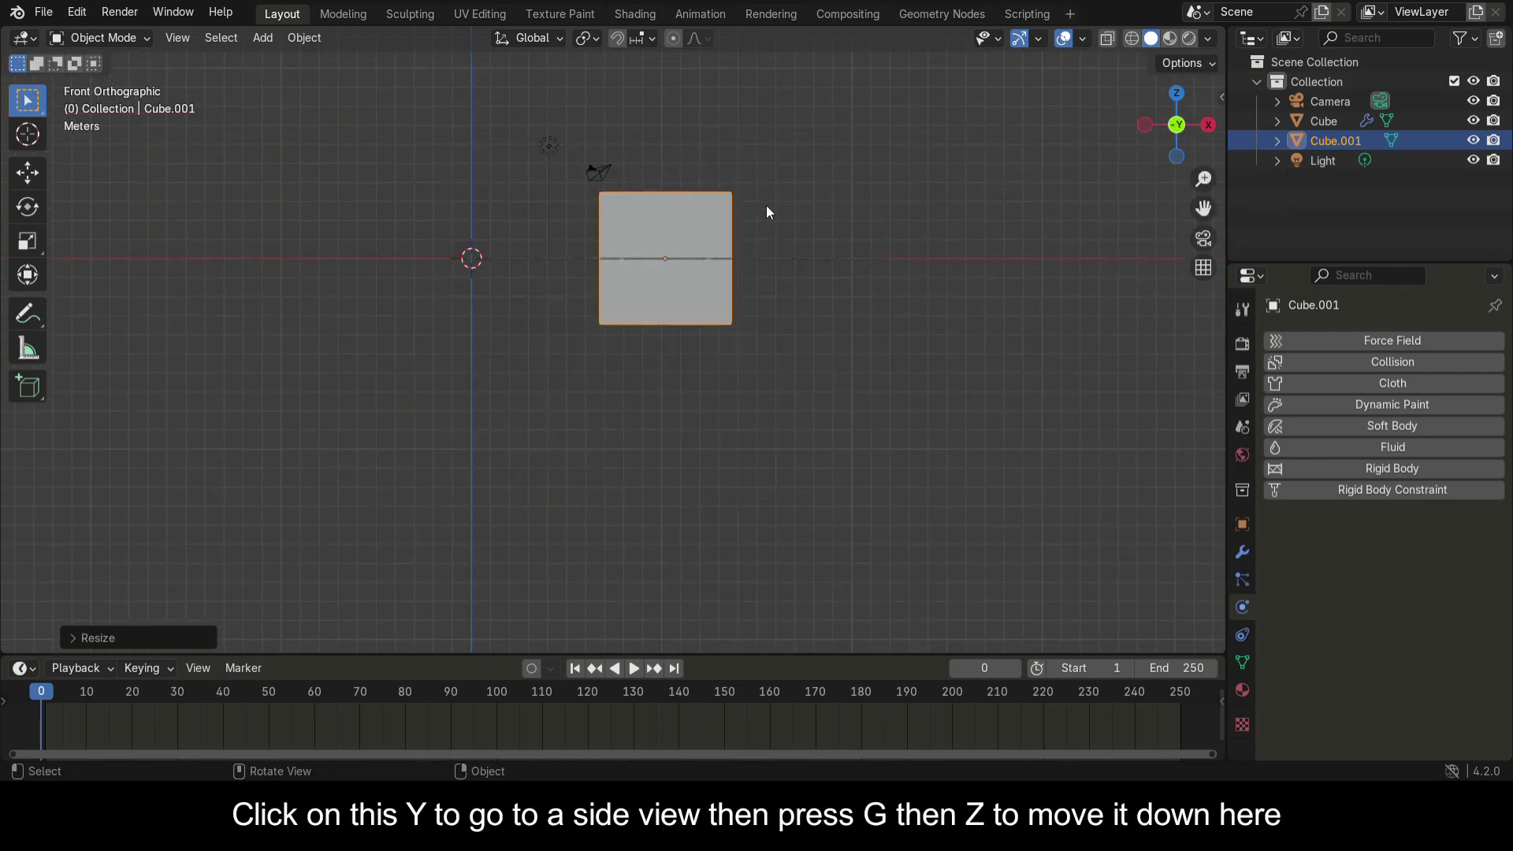
key("g")
key("z")
left_click(751, 286)
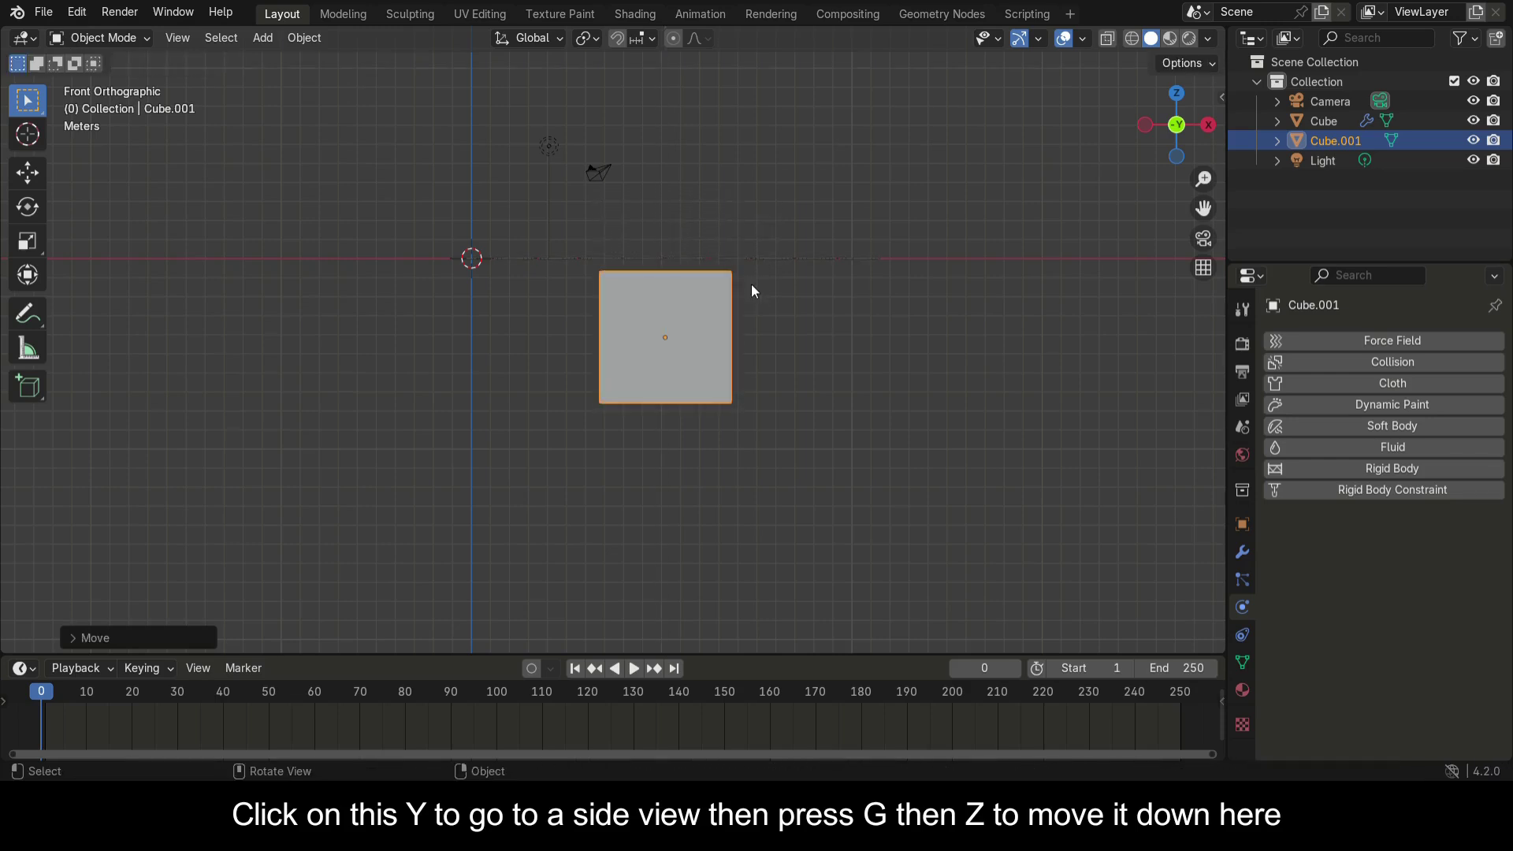
scroll(749, 285, "up", 2)
Bevel the cube's edges with Affect set to Edges and 3 segments.
key("Tab")
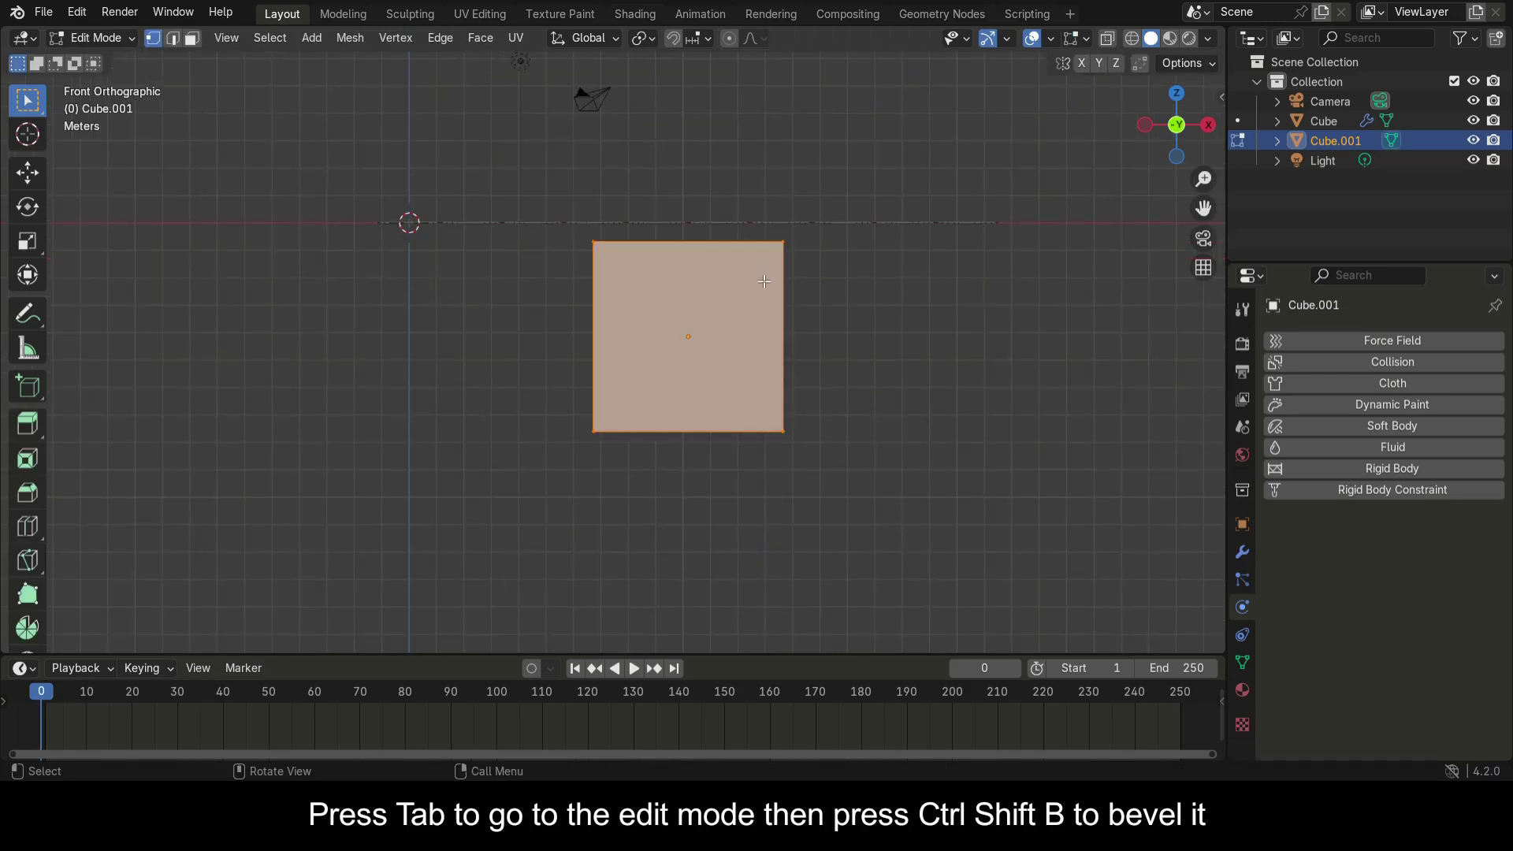
key("ctrl")
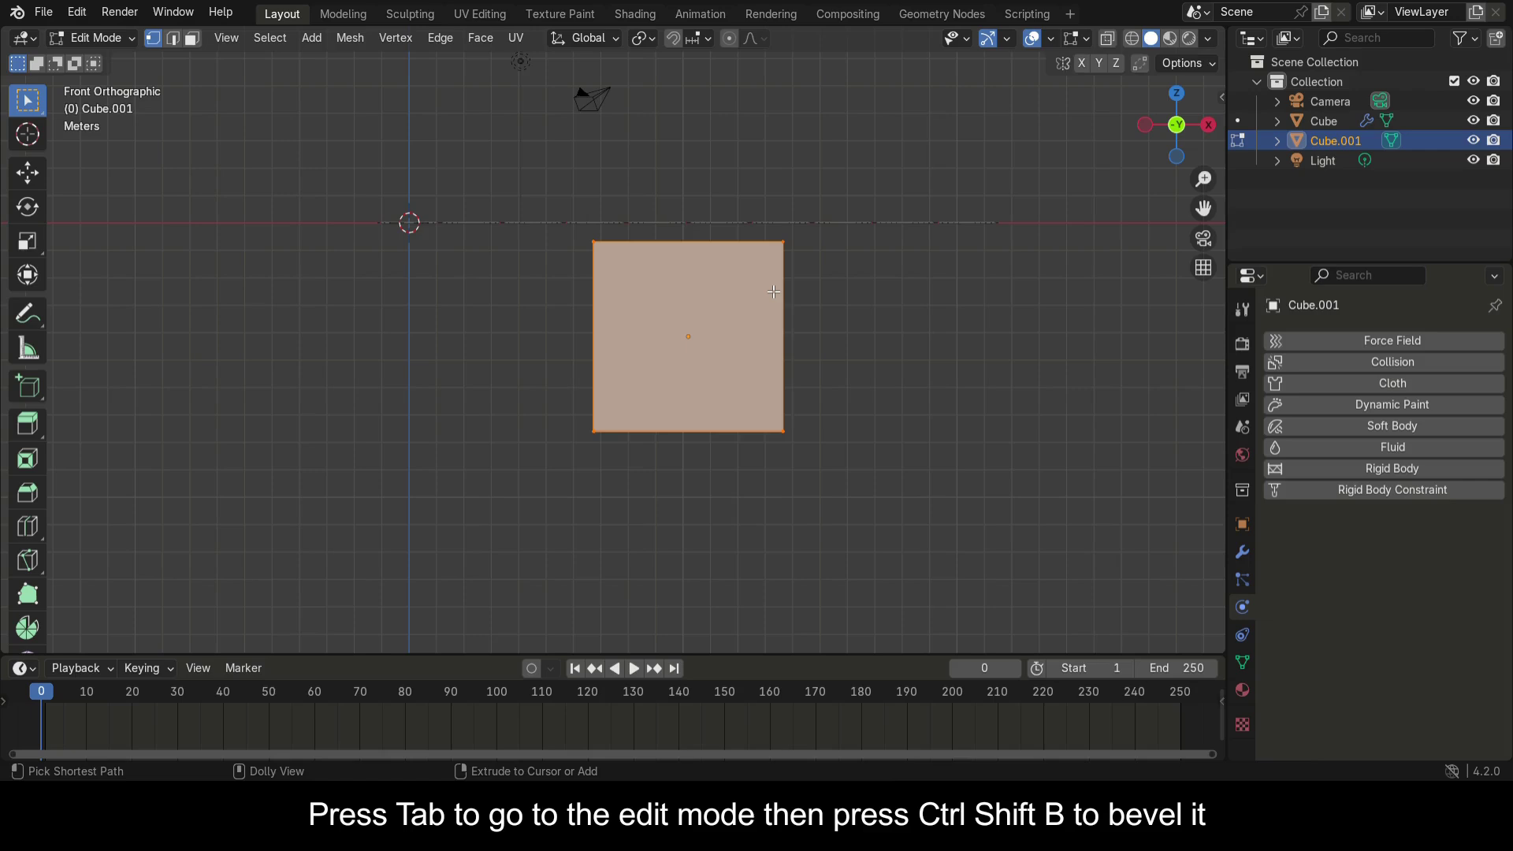
key("ctrl+shift+b")
left_click(806, 320)
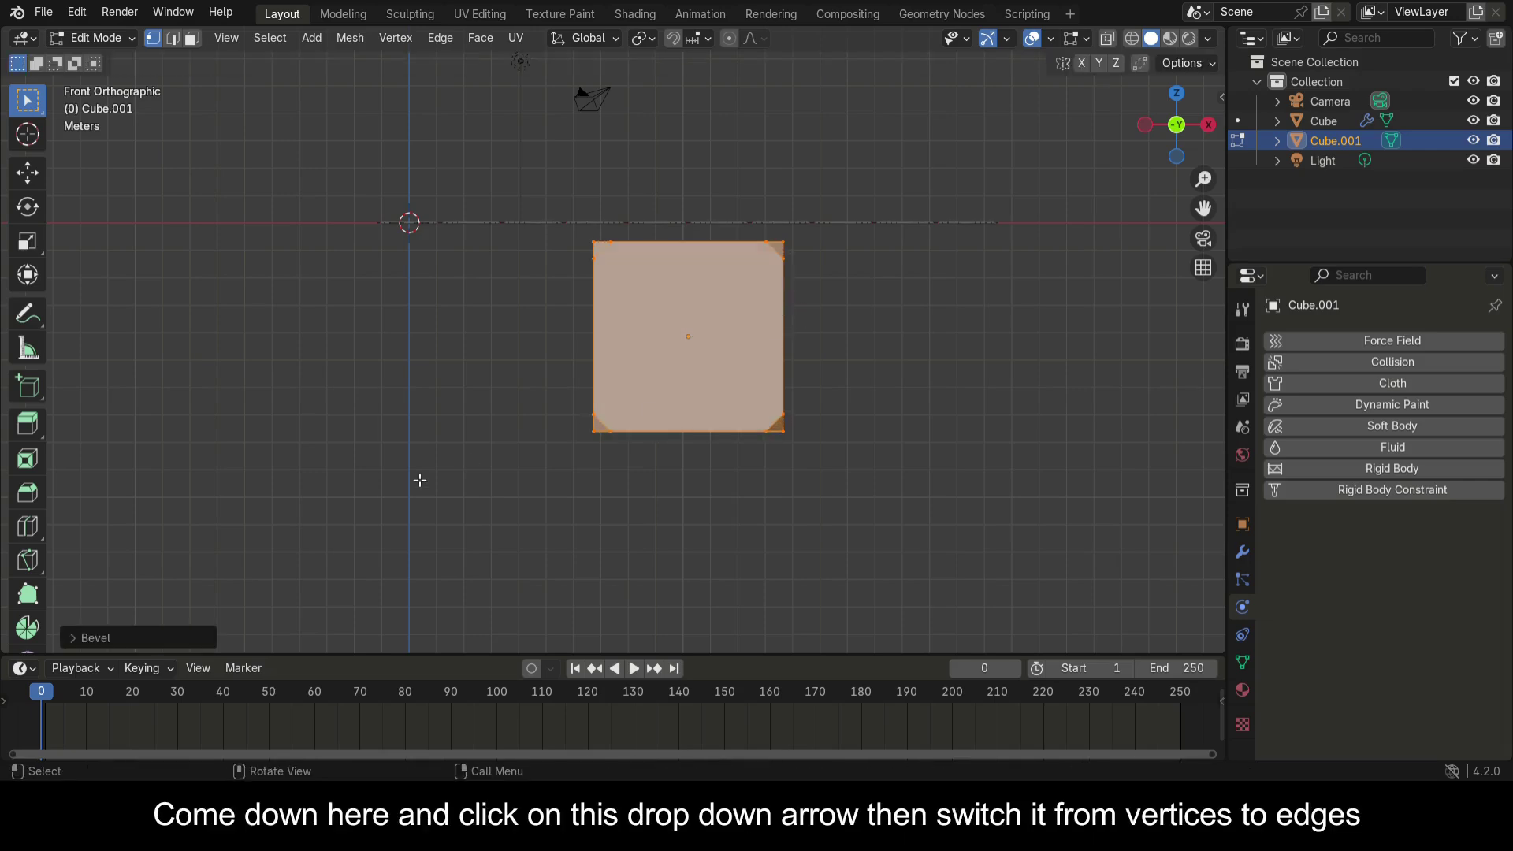
left_click(71, 638)
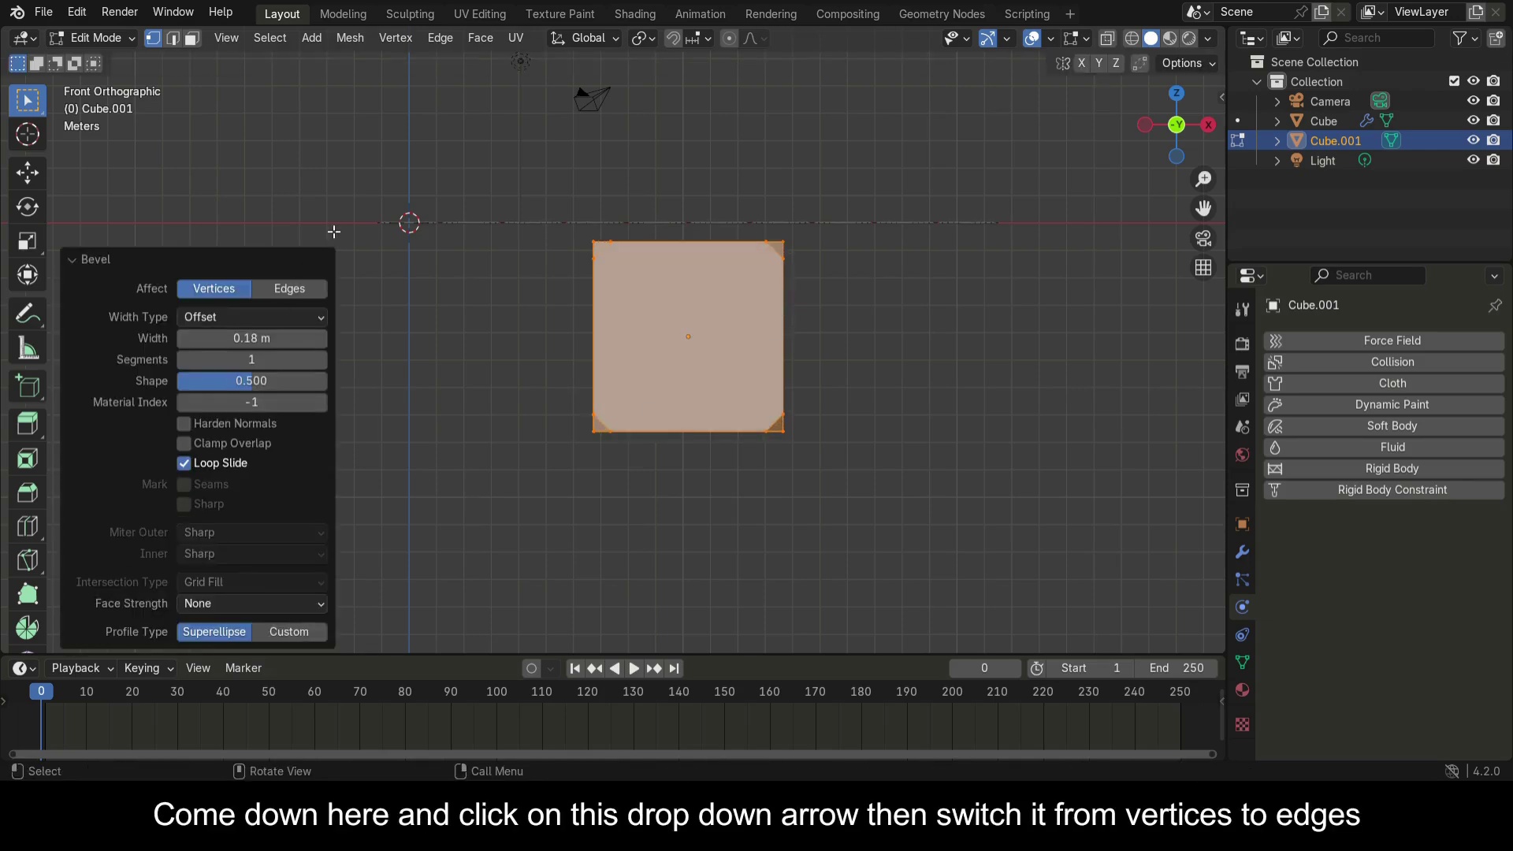
left_click(295, 289)
left_click(323, 355)
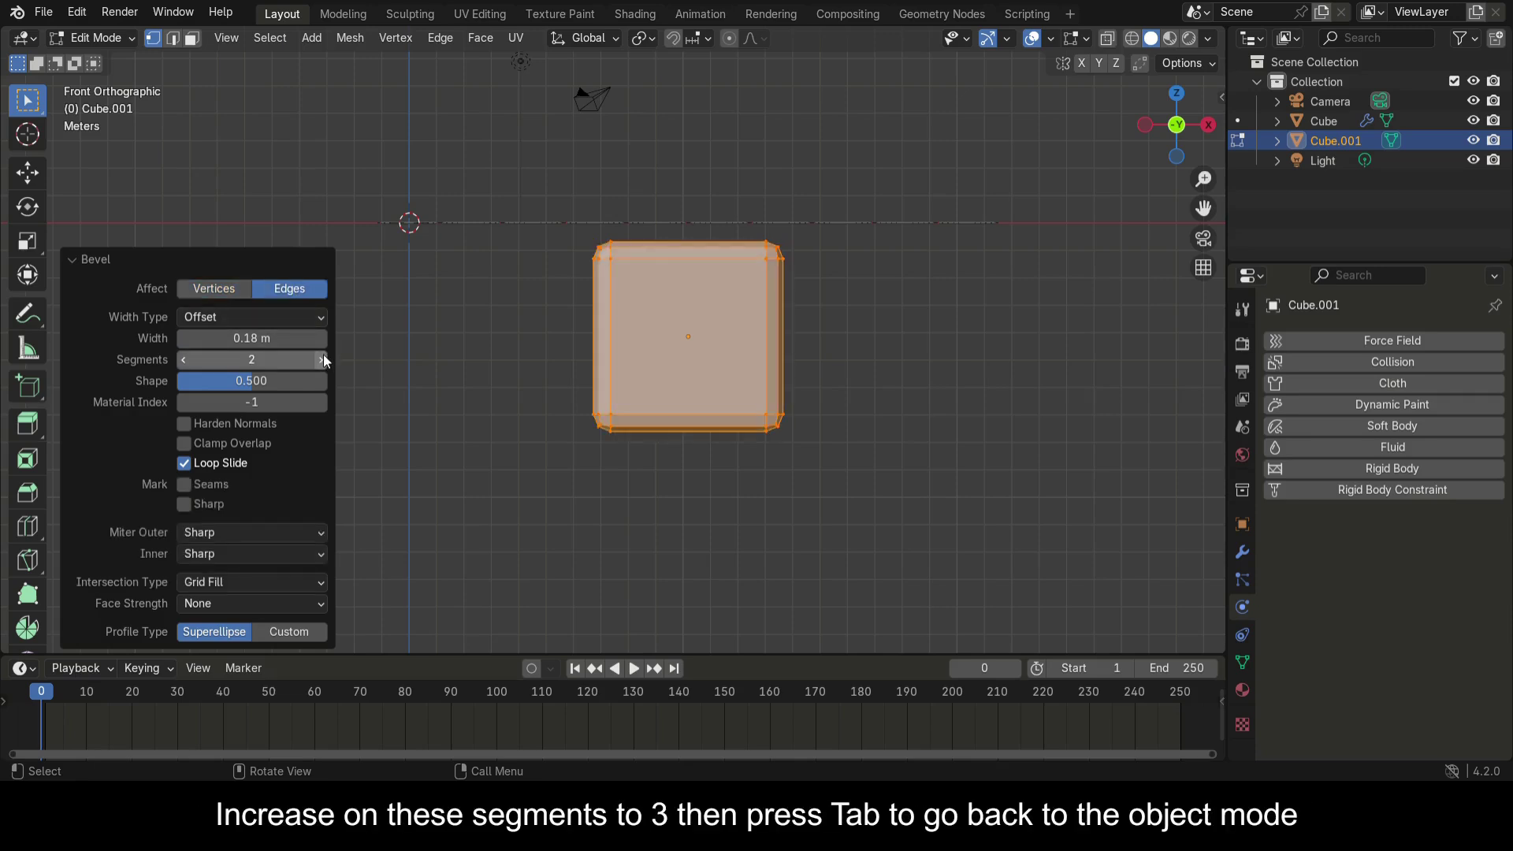
left_click(323, 355)
middle_click_drag(678, 315, 680, 350)
Give the cube Shade Auto Smooth and Collision physics.
key("Tab")
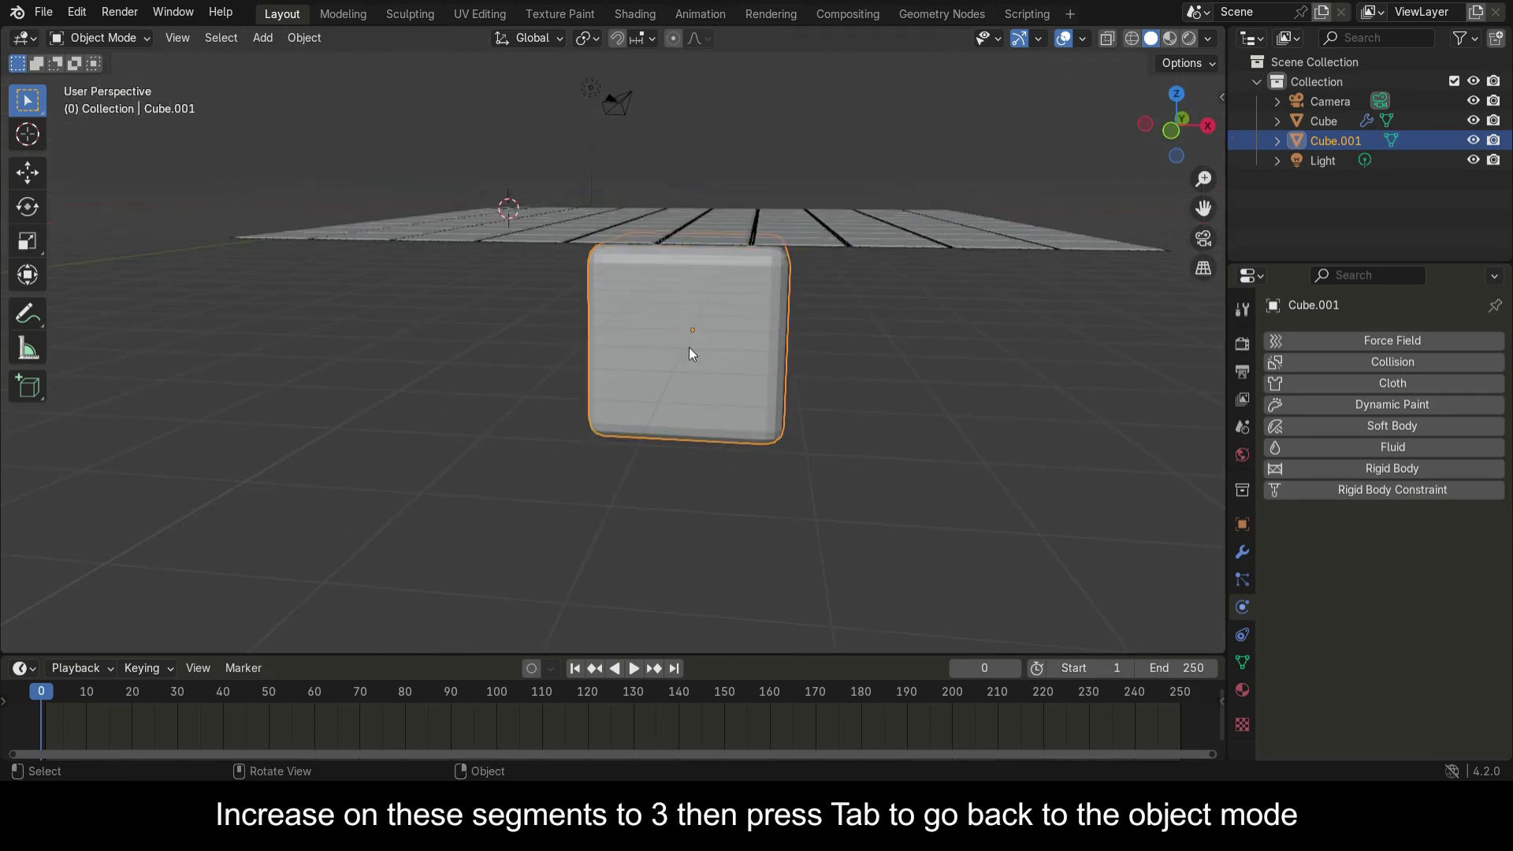
scroll(780, 357, "up", 1)
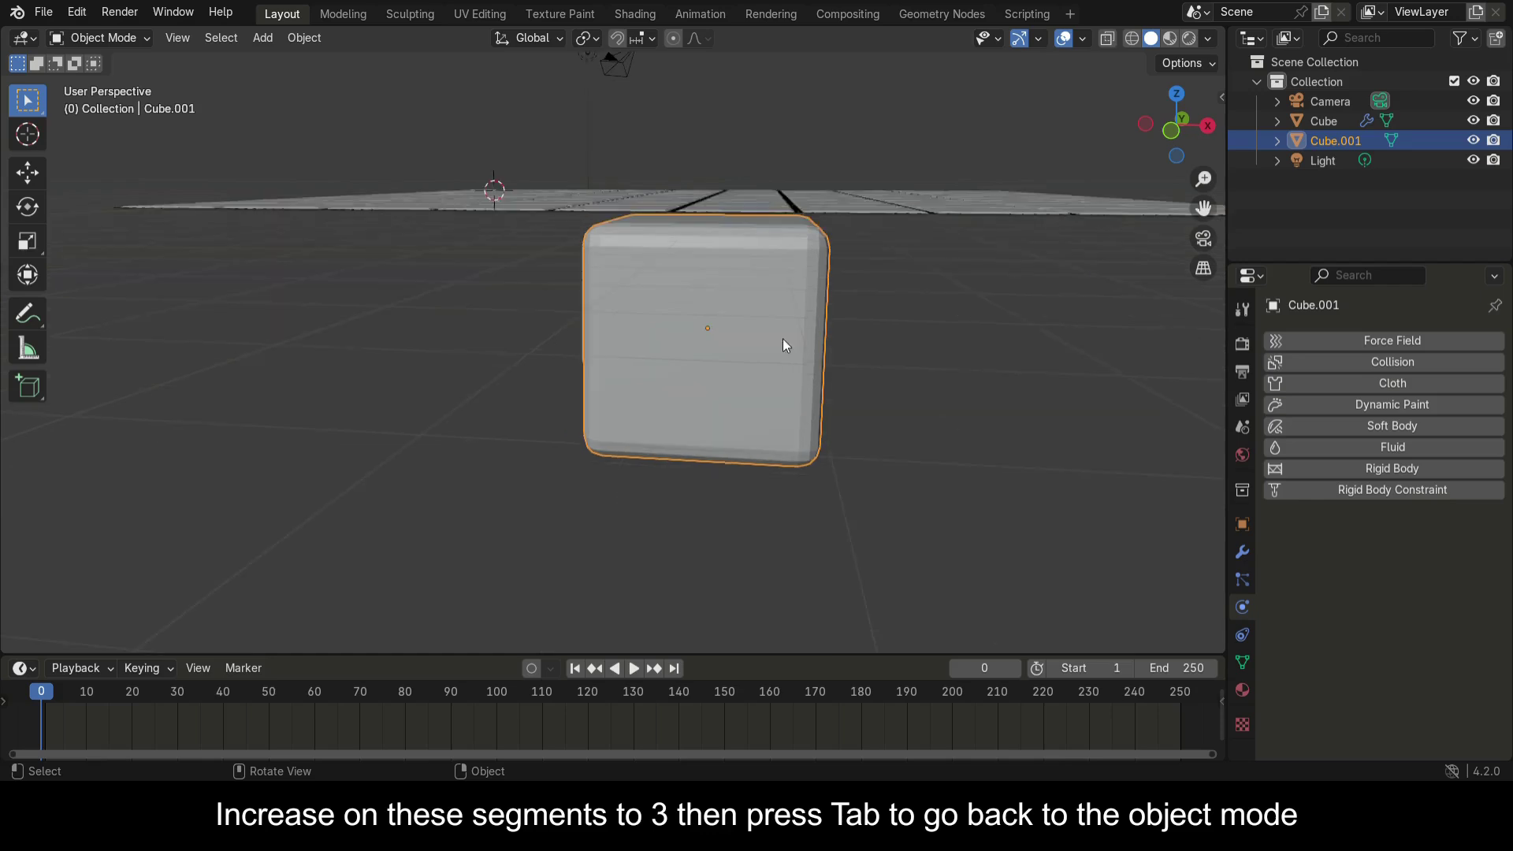
left_click(315, 38)
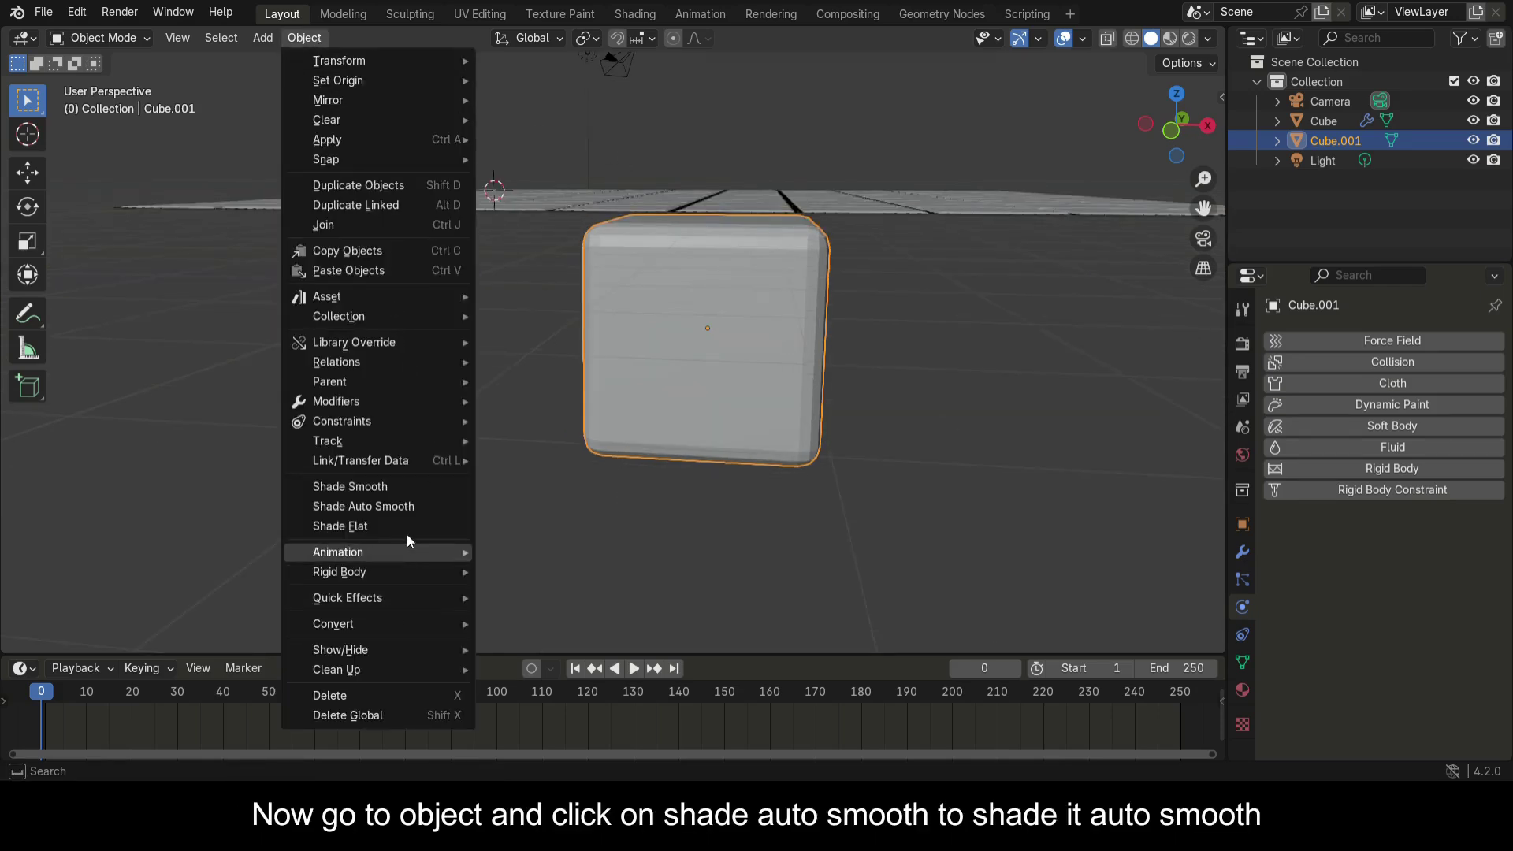
left_click(411, 505)
middle_click_drag(843, 293, 810, 314)
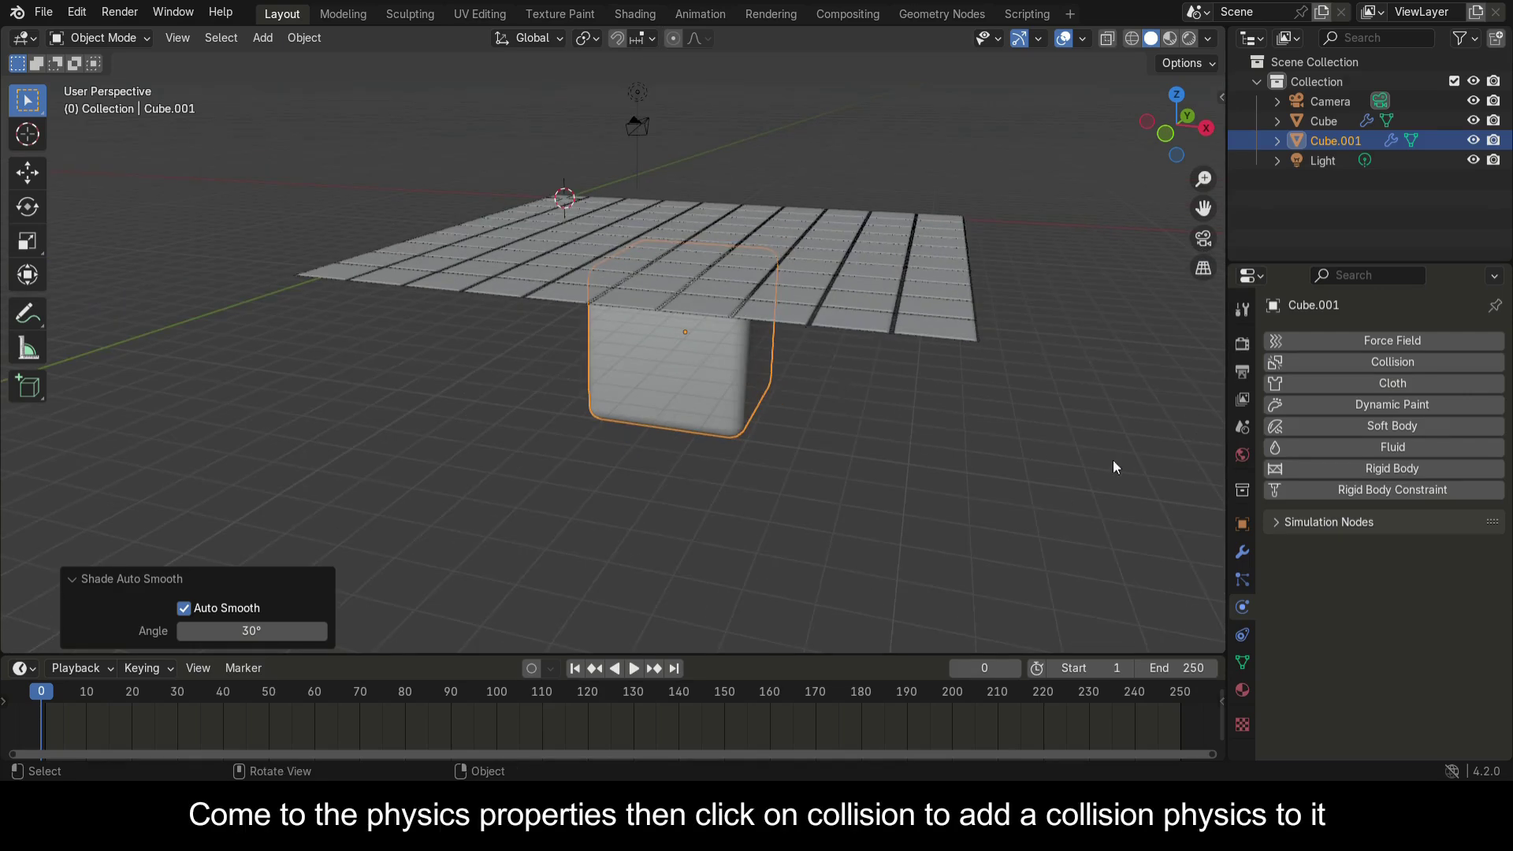
left_click(1388, 367)
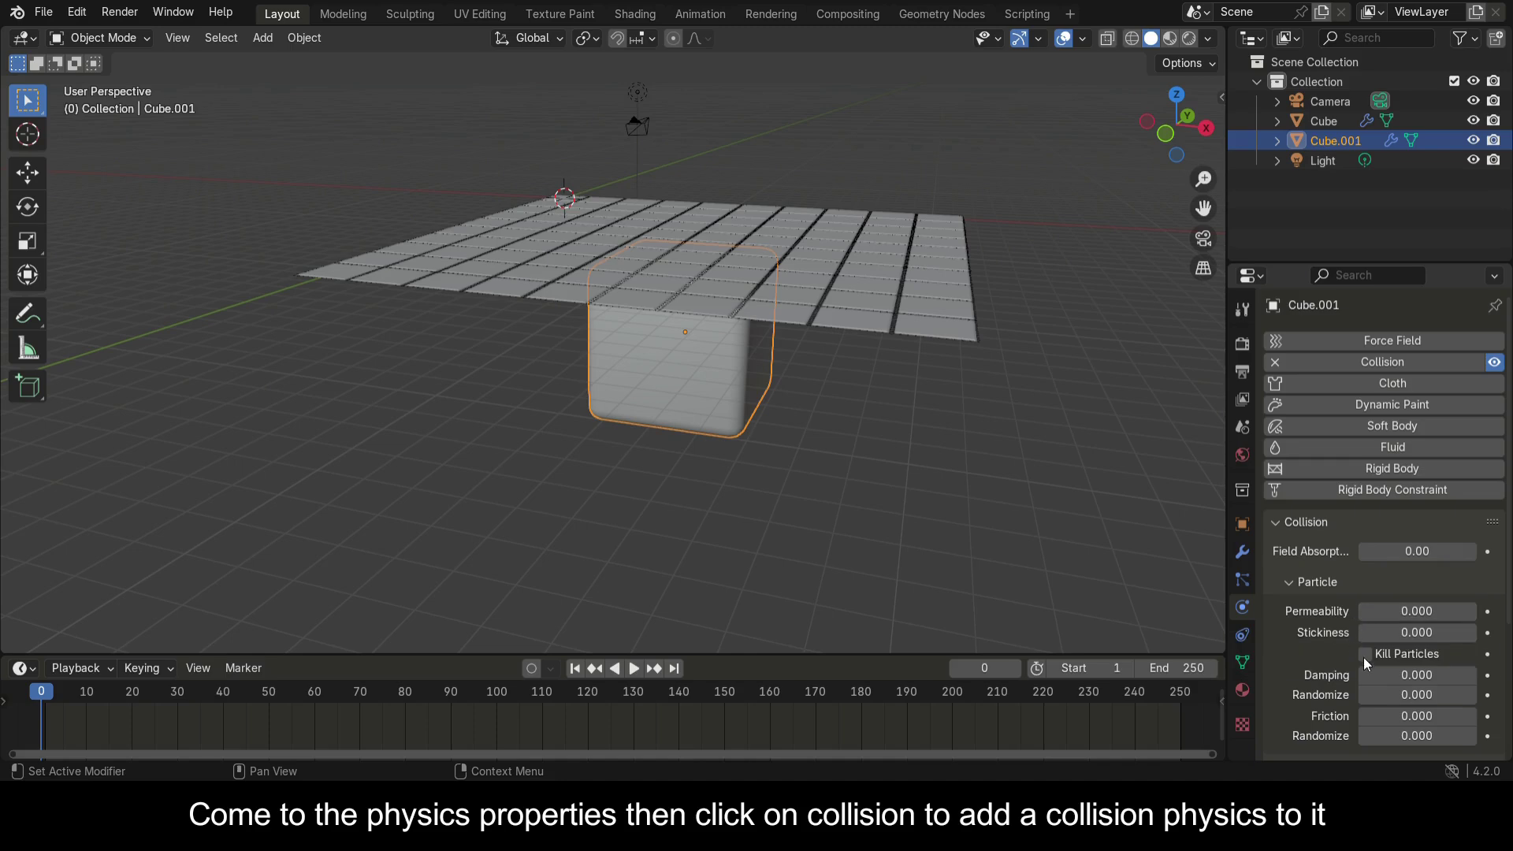
scroll(1364, 649, "down", 4)
left_click(933, 314)
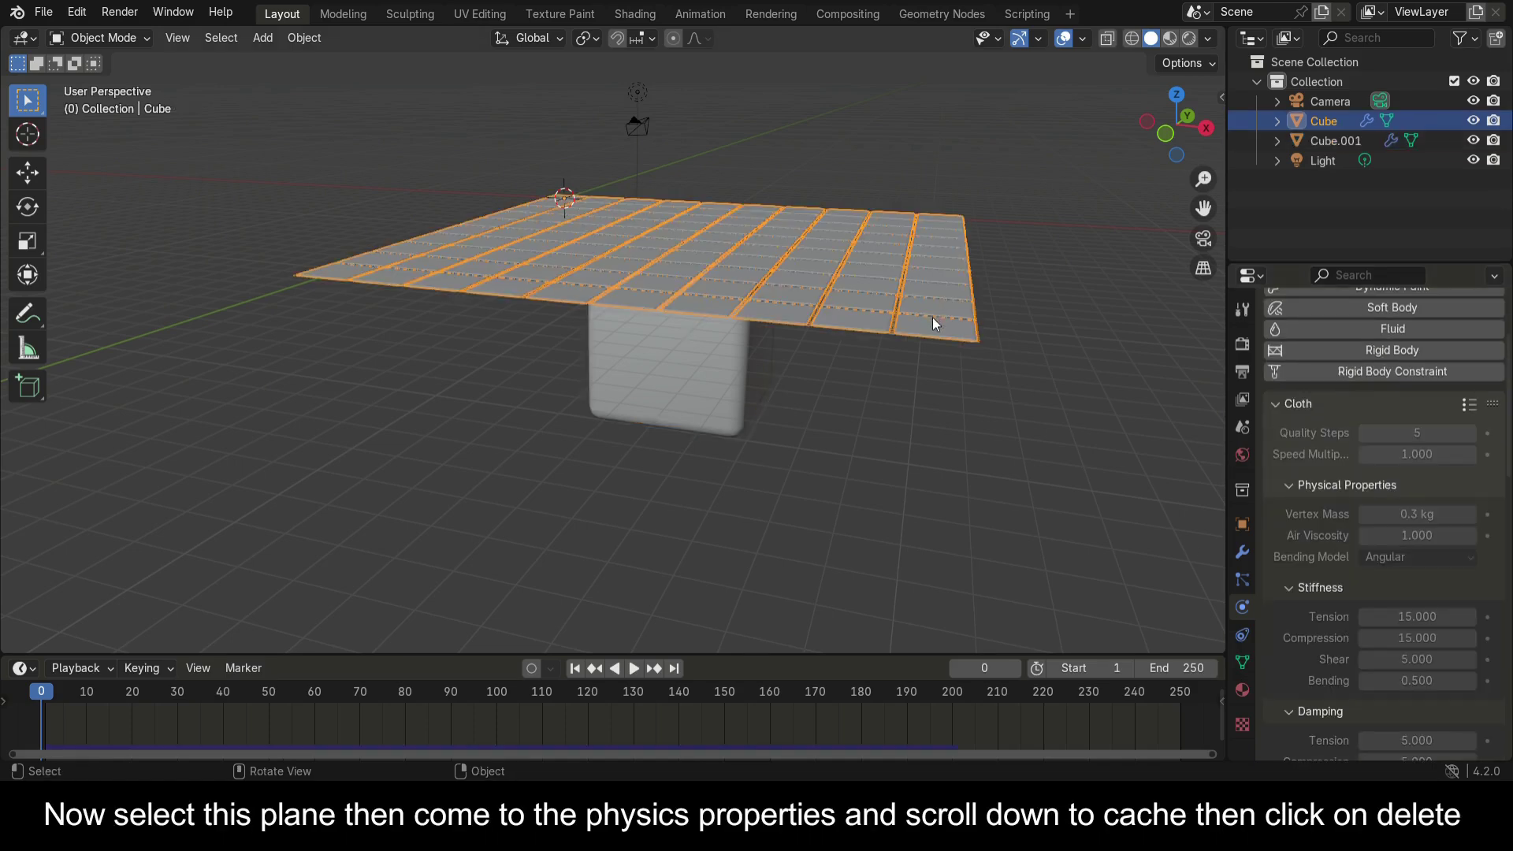
Delete the existing cloth bake and bake the simulation again.
scroll(1418, 500, "down", 12)
scroll(1406, 520, "down", 2)
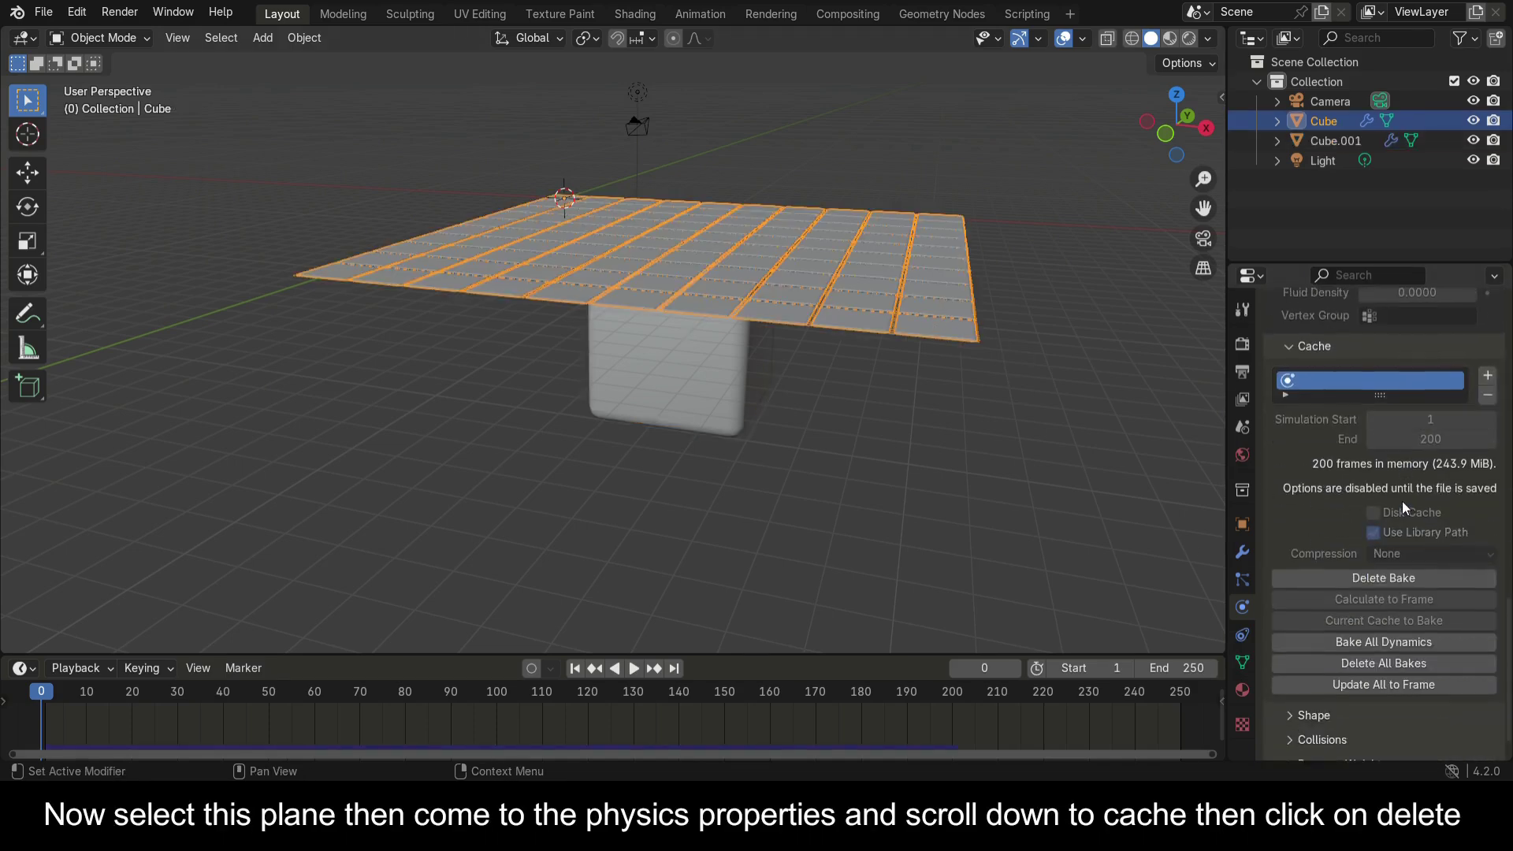
left_click(1416, 575)
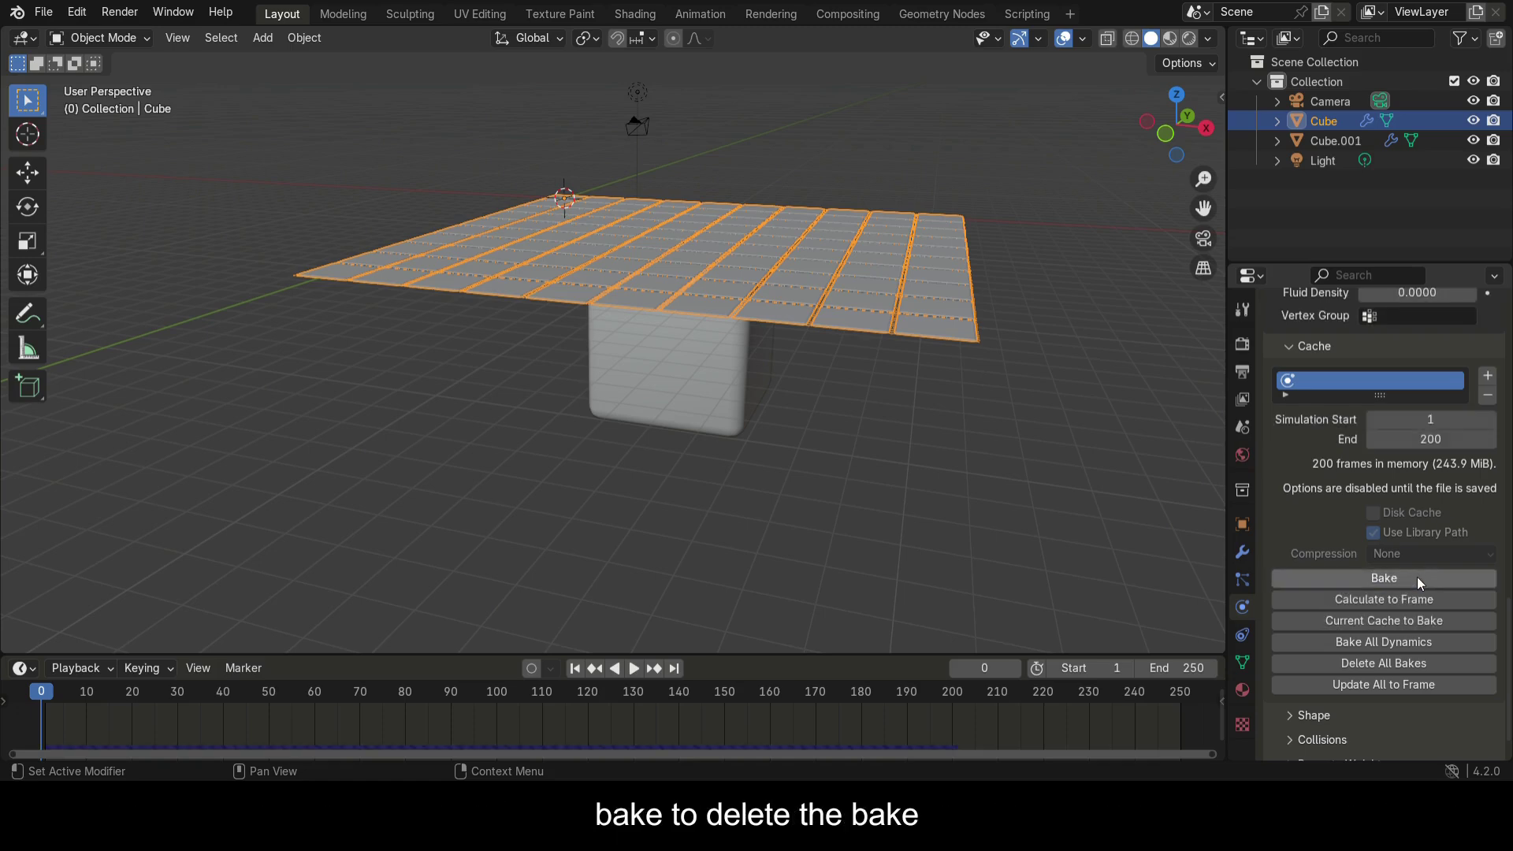
left_click(1423, 576)
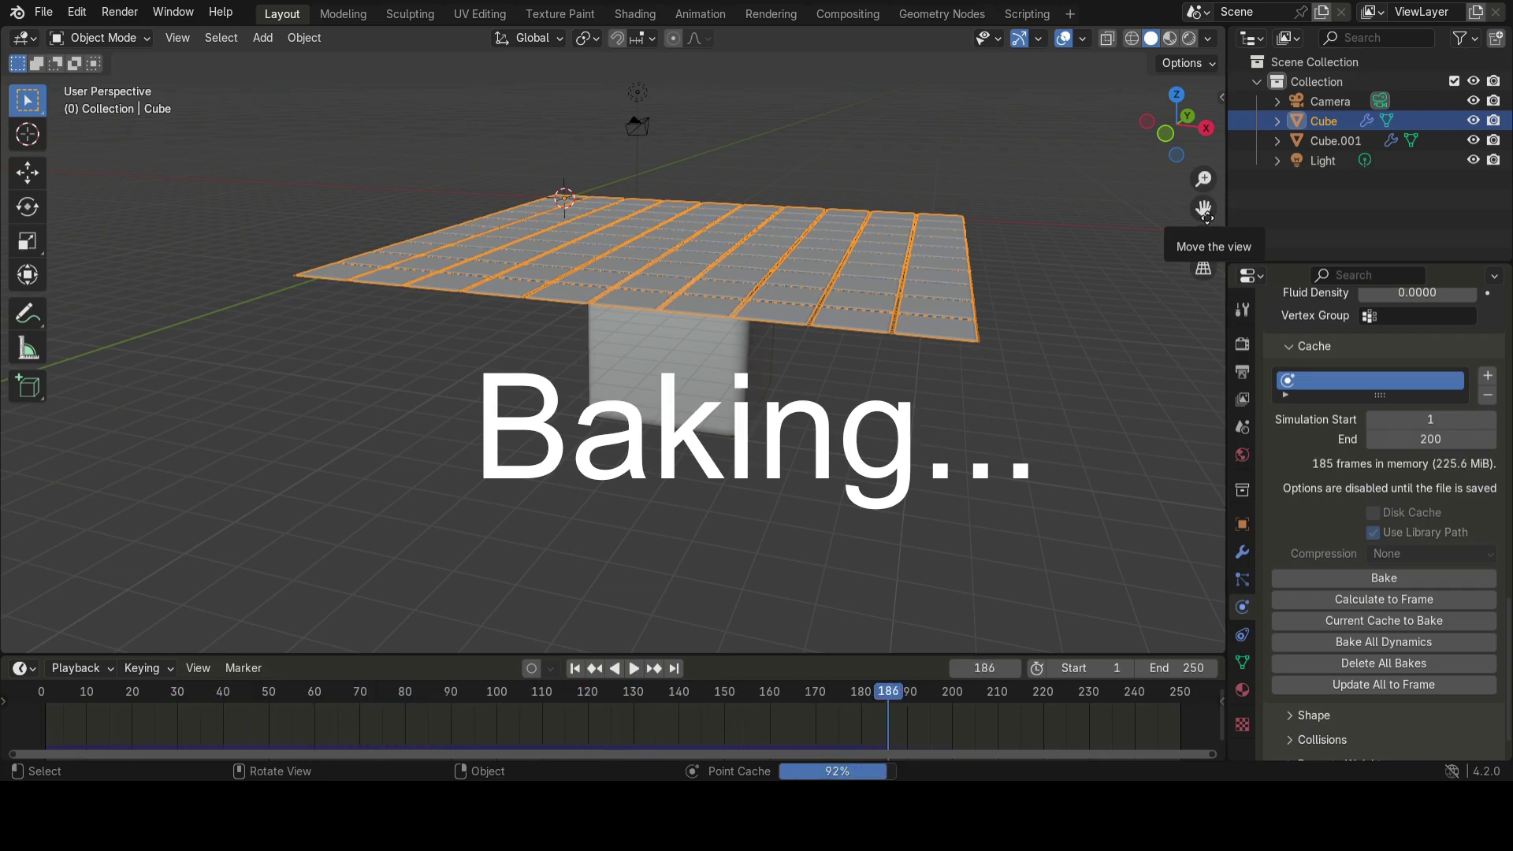
Set the scene end frame to 200 and play the cloth draping over the cube.
left_click(1186, 671)
type("20")
key("Return")
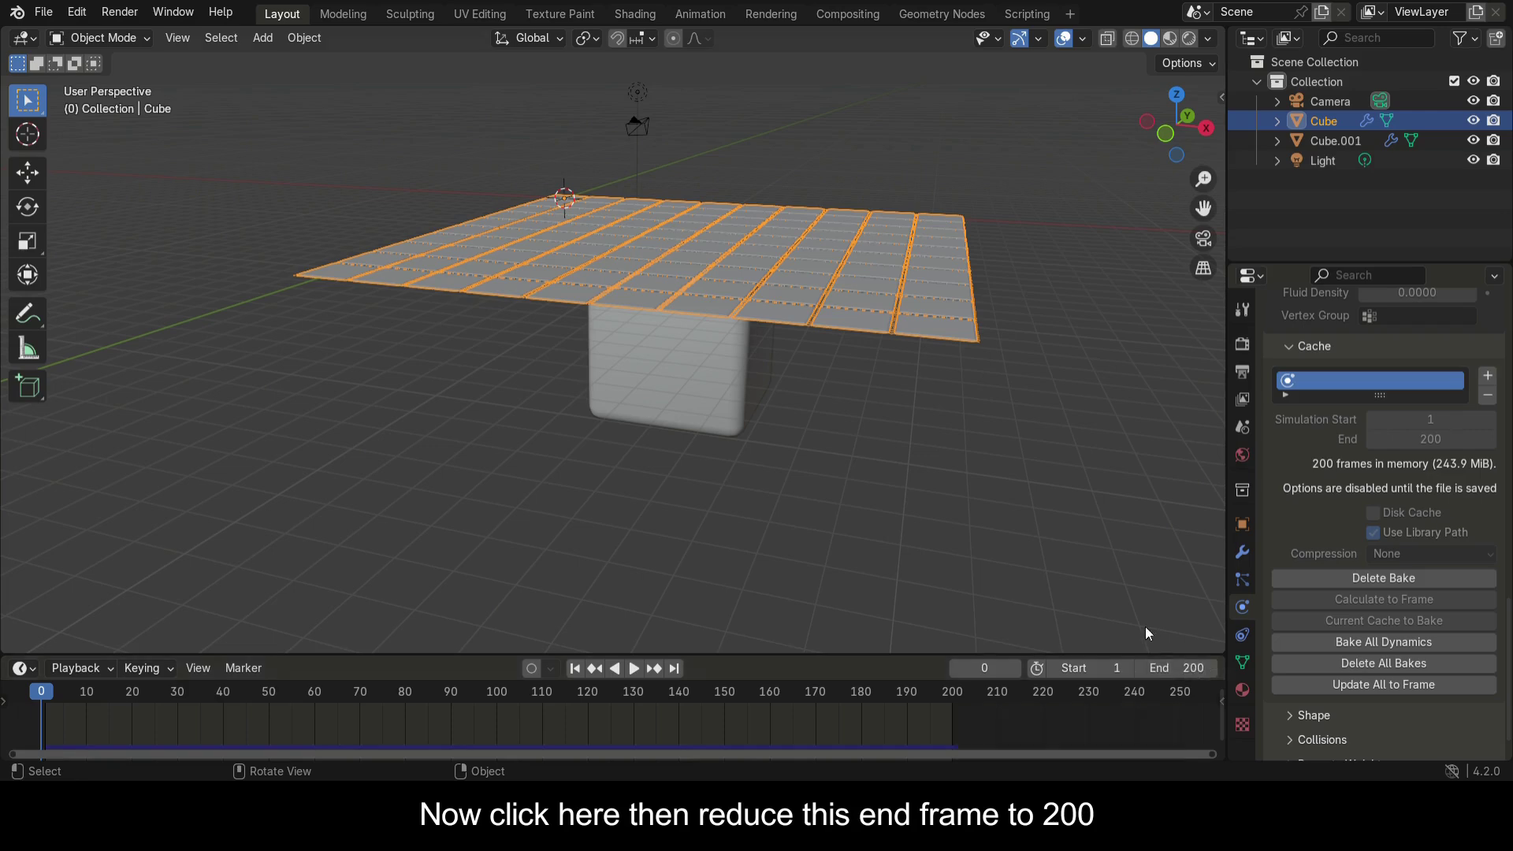
left_click(638, 668)
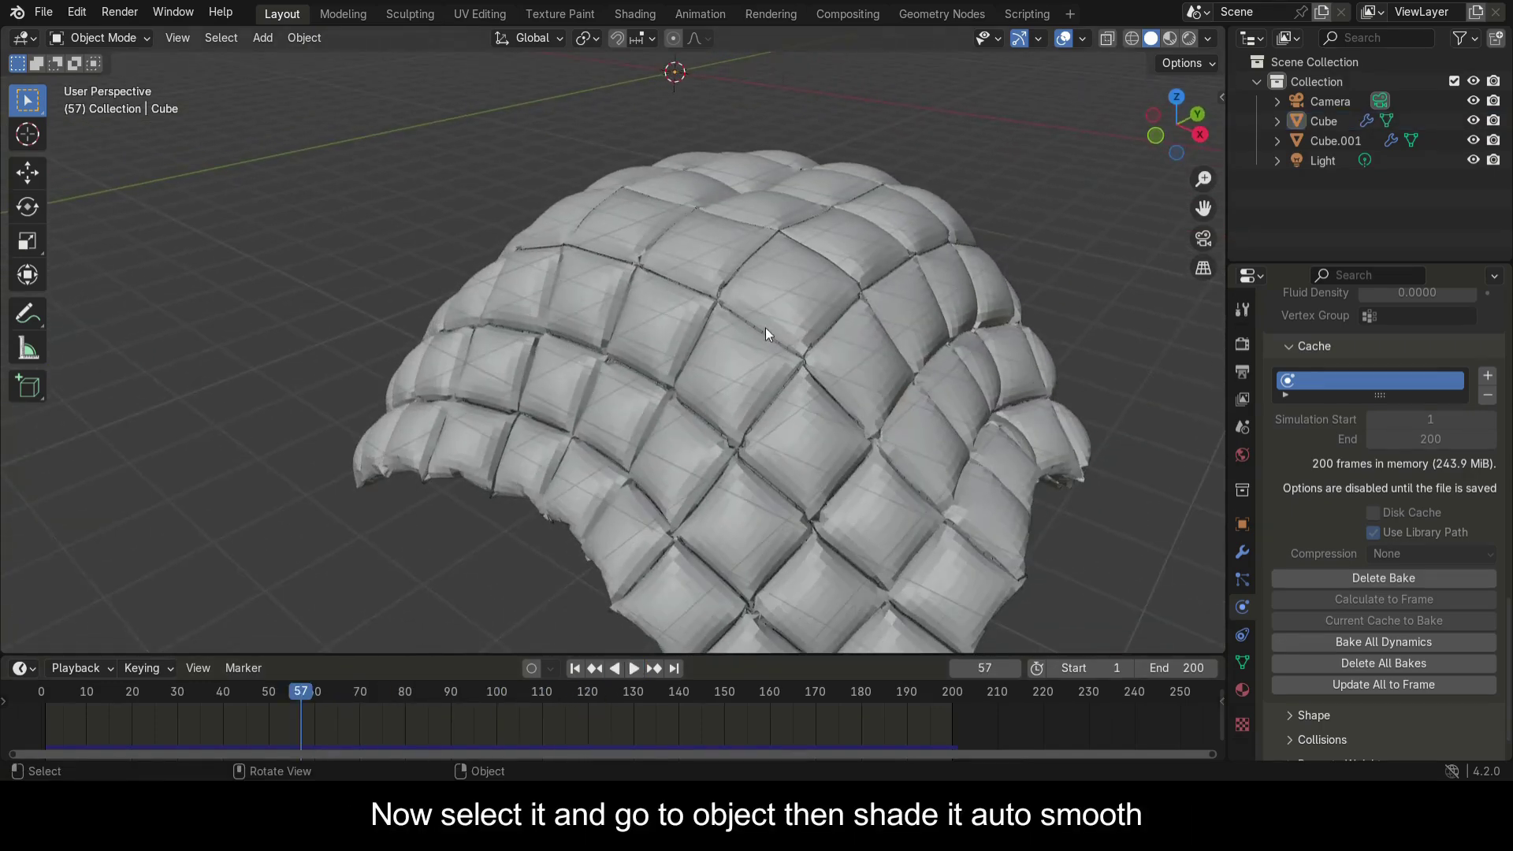
Apply Shade Auto Smooth to the draped cloth grid.
left_click(309, 39)
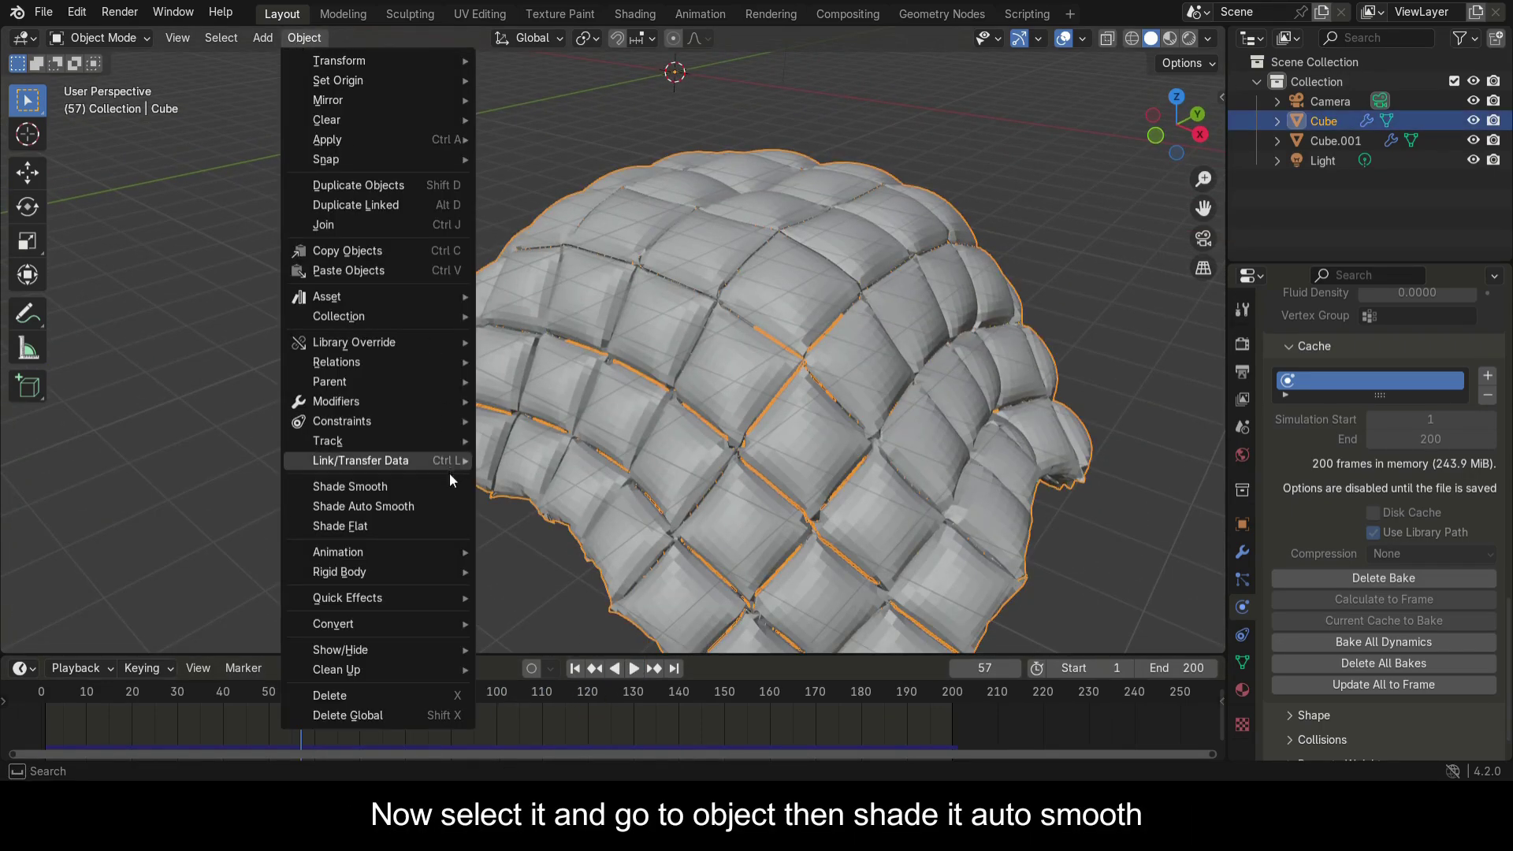
left_click(435, 505)
middle_click_drag(1179, 496, 919, 427)
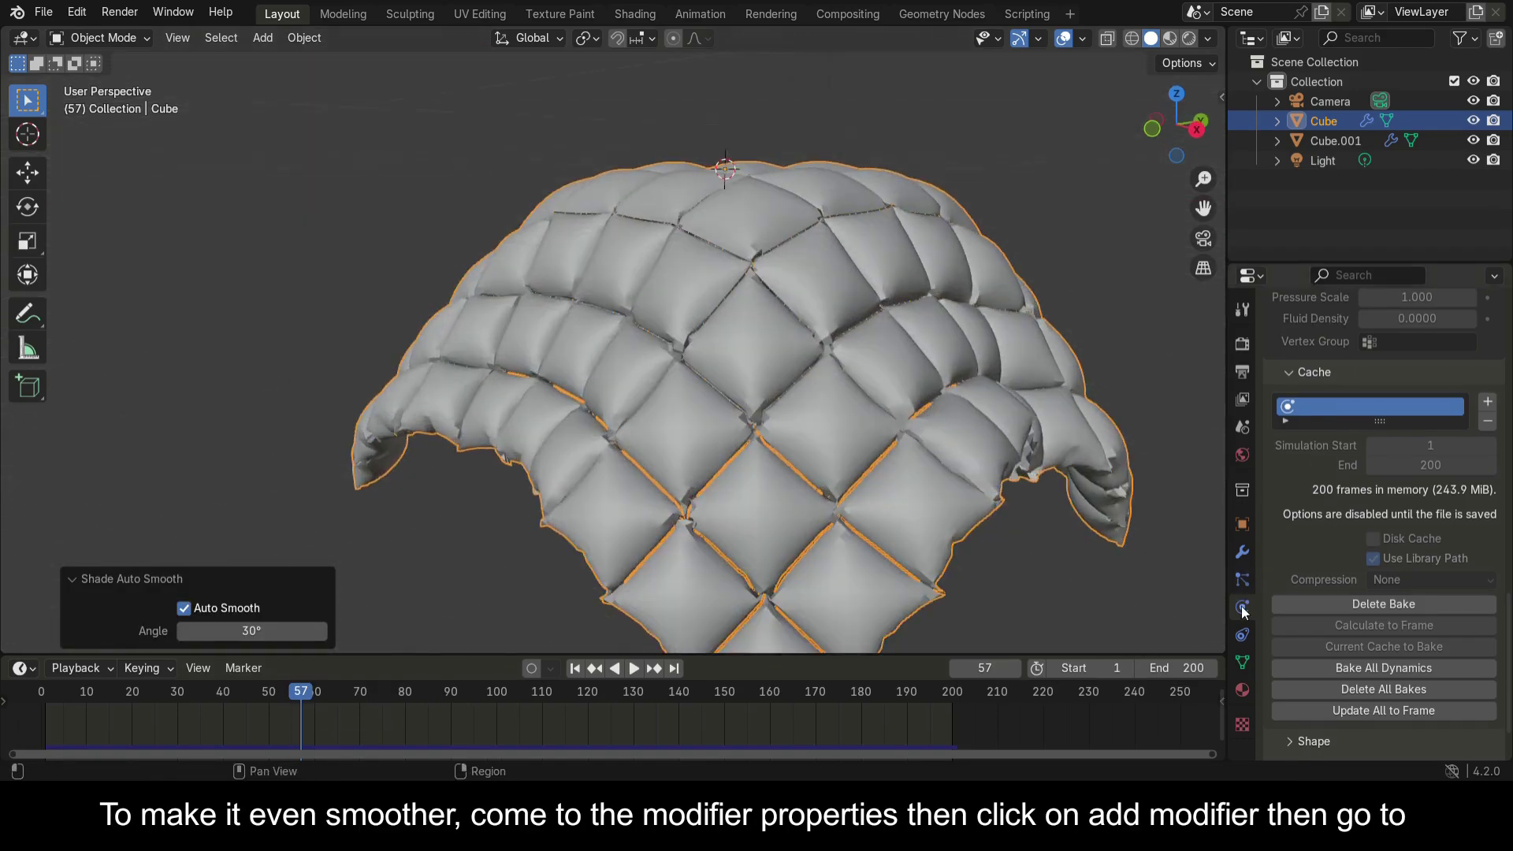
Add a Subdivision Surface modifier with render levels 1 and rewind to frame one.
left_click(1241, 551)
scroll(1377, 484, "up", 3)
left_click(1306, 339)
mouse_move(1274, 339)
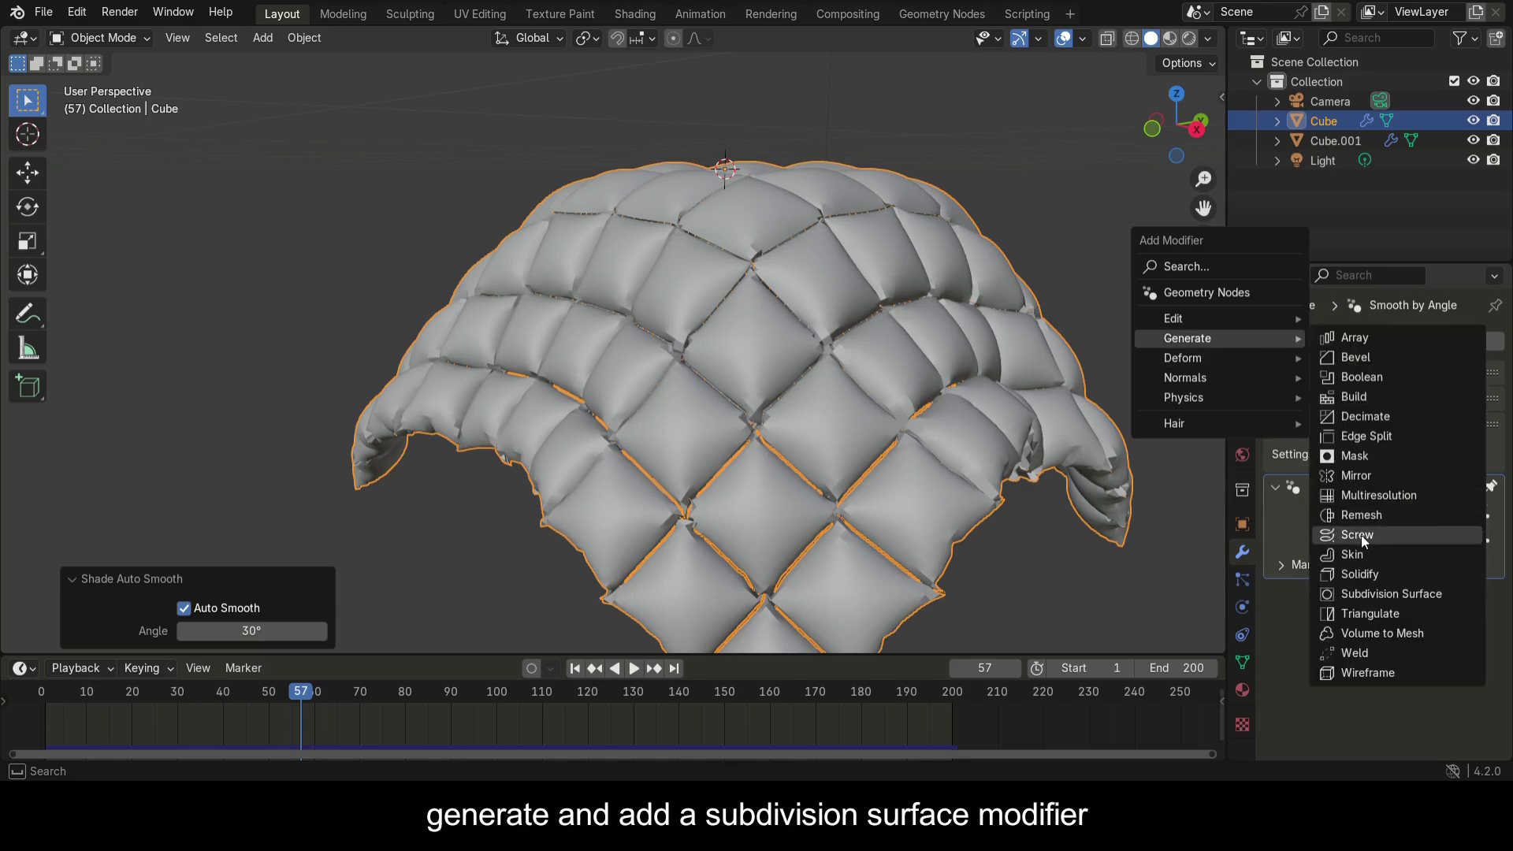
left_click(1381, 593)
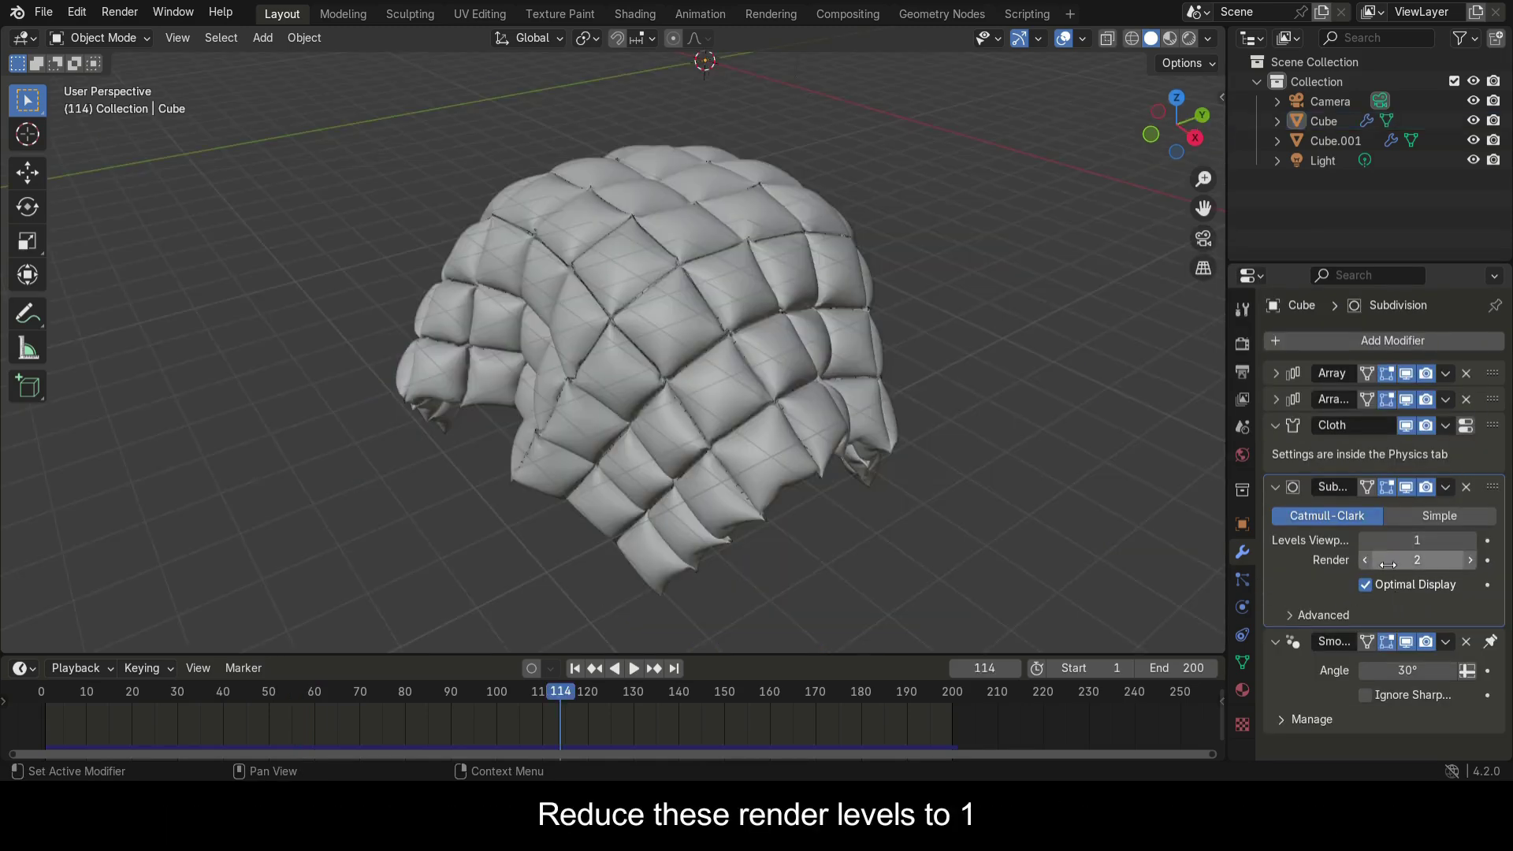
left_click(1363, 561)
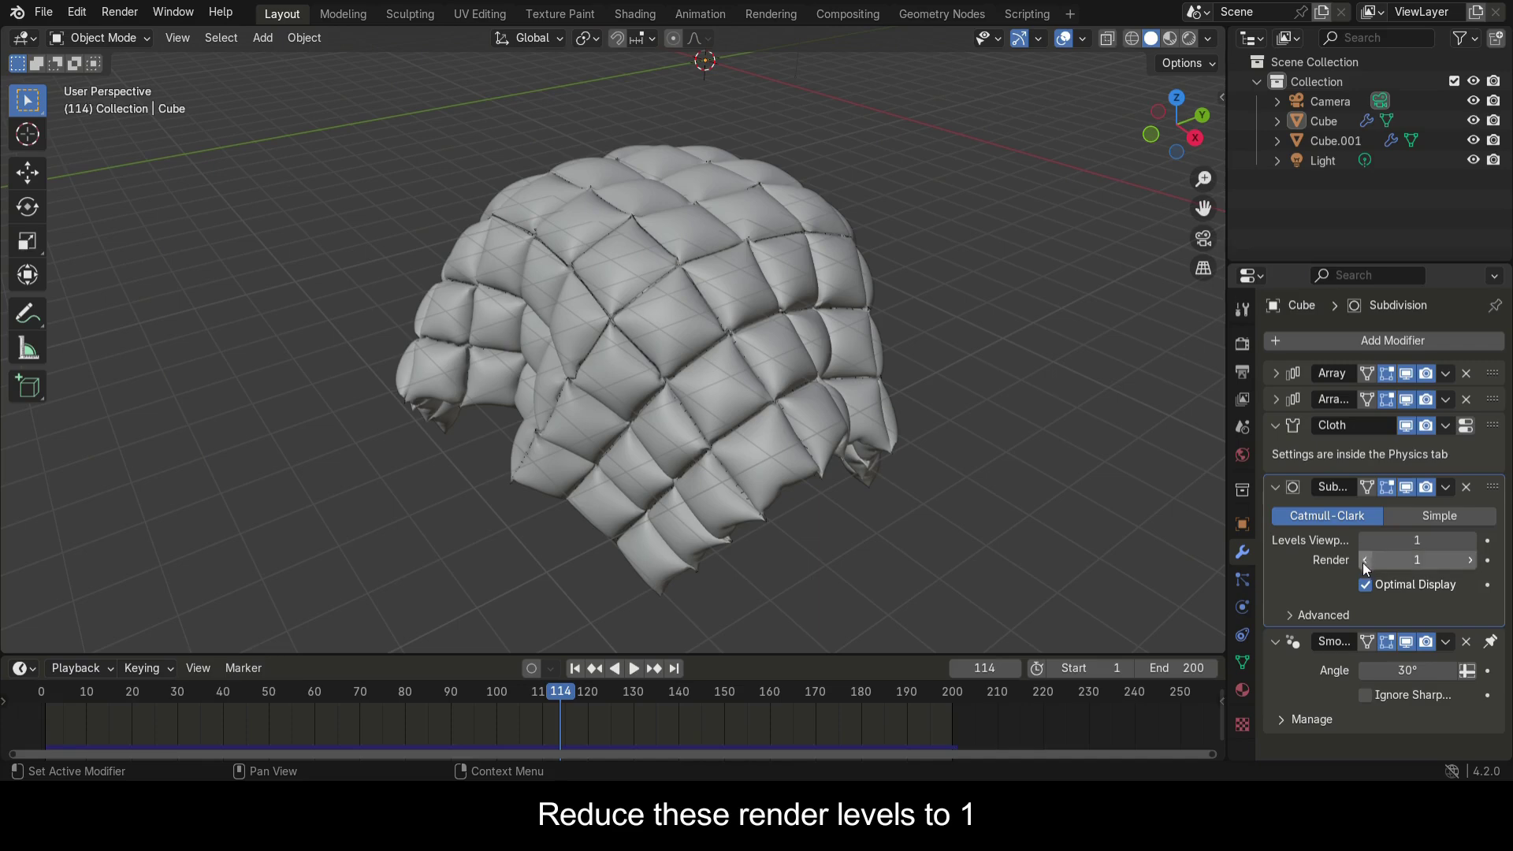
left_click(1271, 486)
left_click(42, 693)
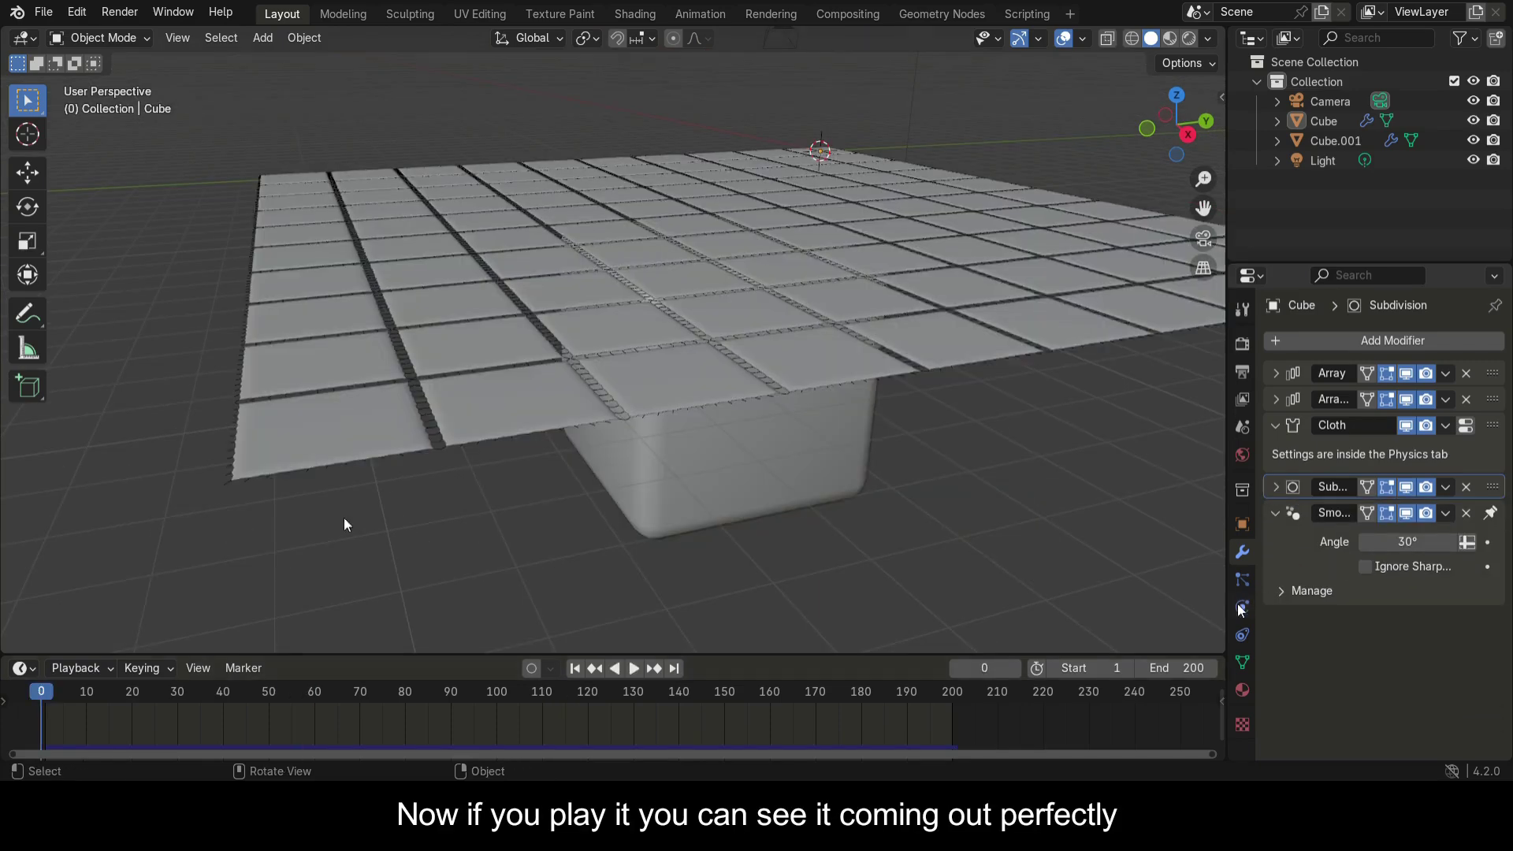
Play and stop the cushion draping over the cube, then bake the grid's cloth cache for frames 1-200.
key("space")
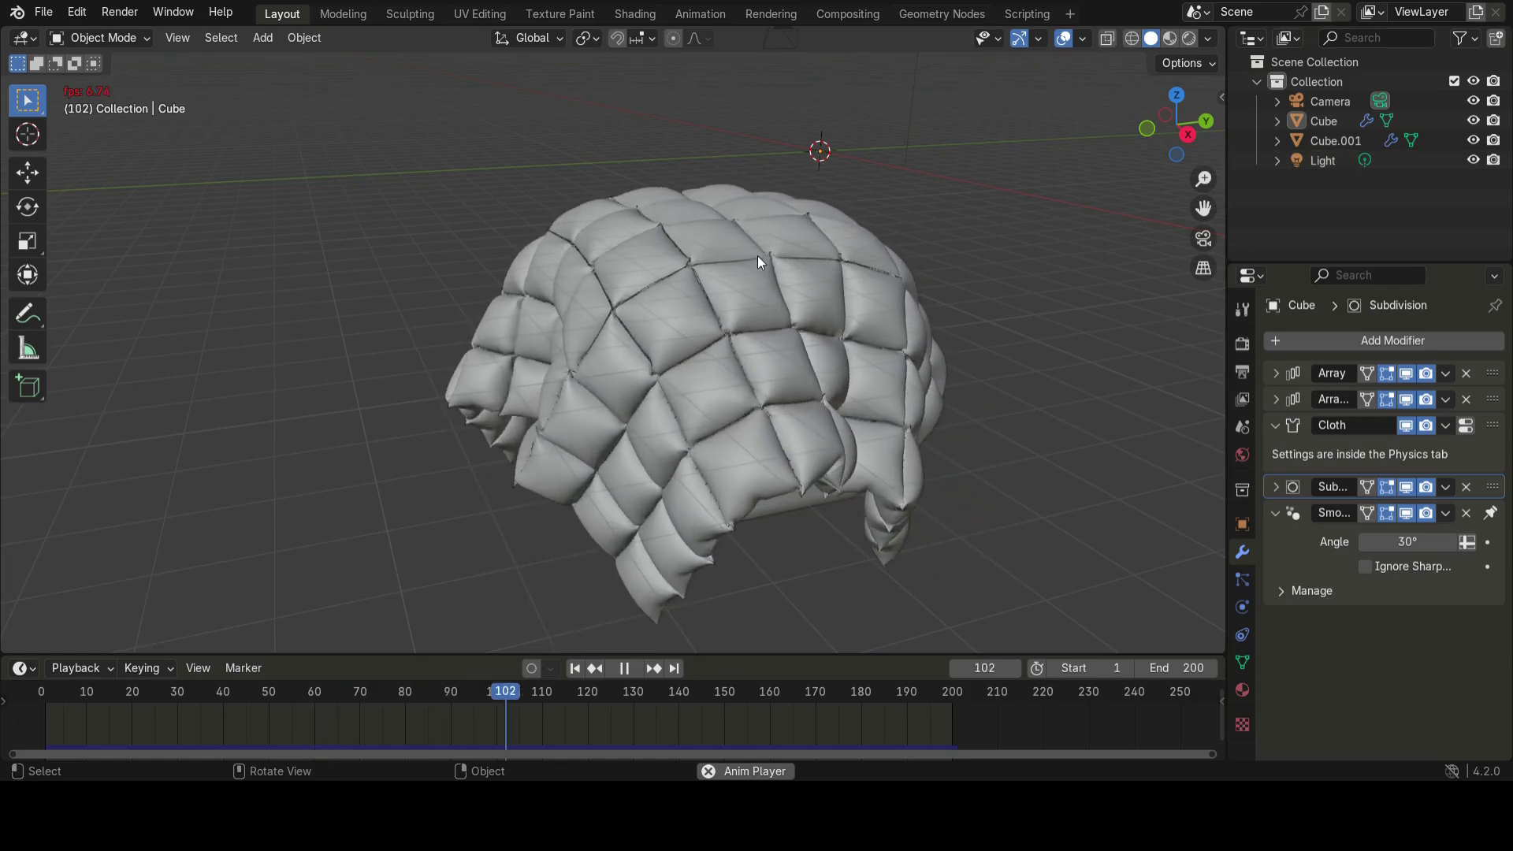
middle_click_drag(758, 255, 807, 384)
key("space")
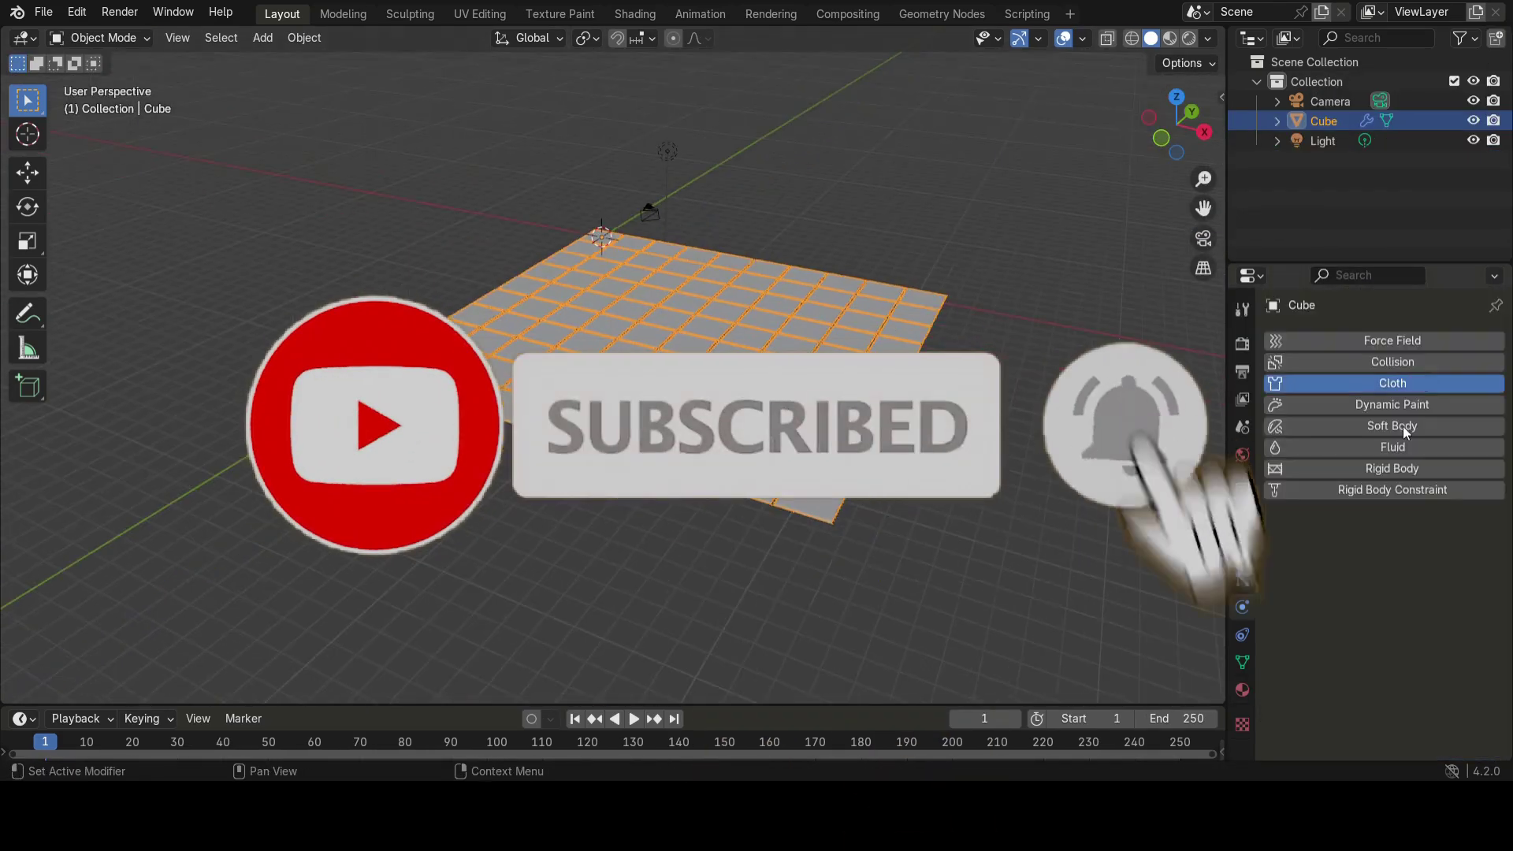
left_click(1426, 538)
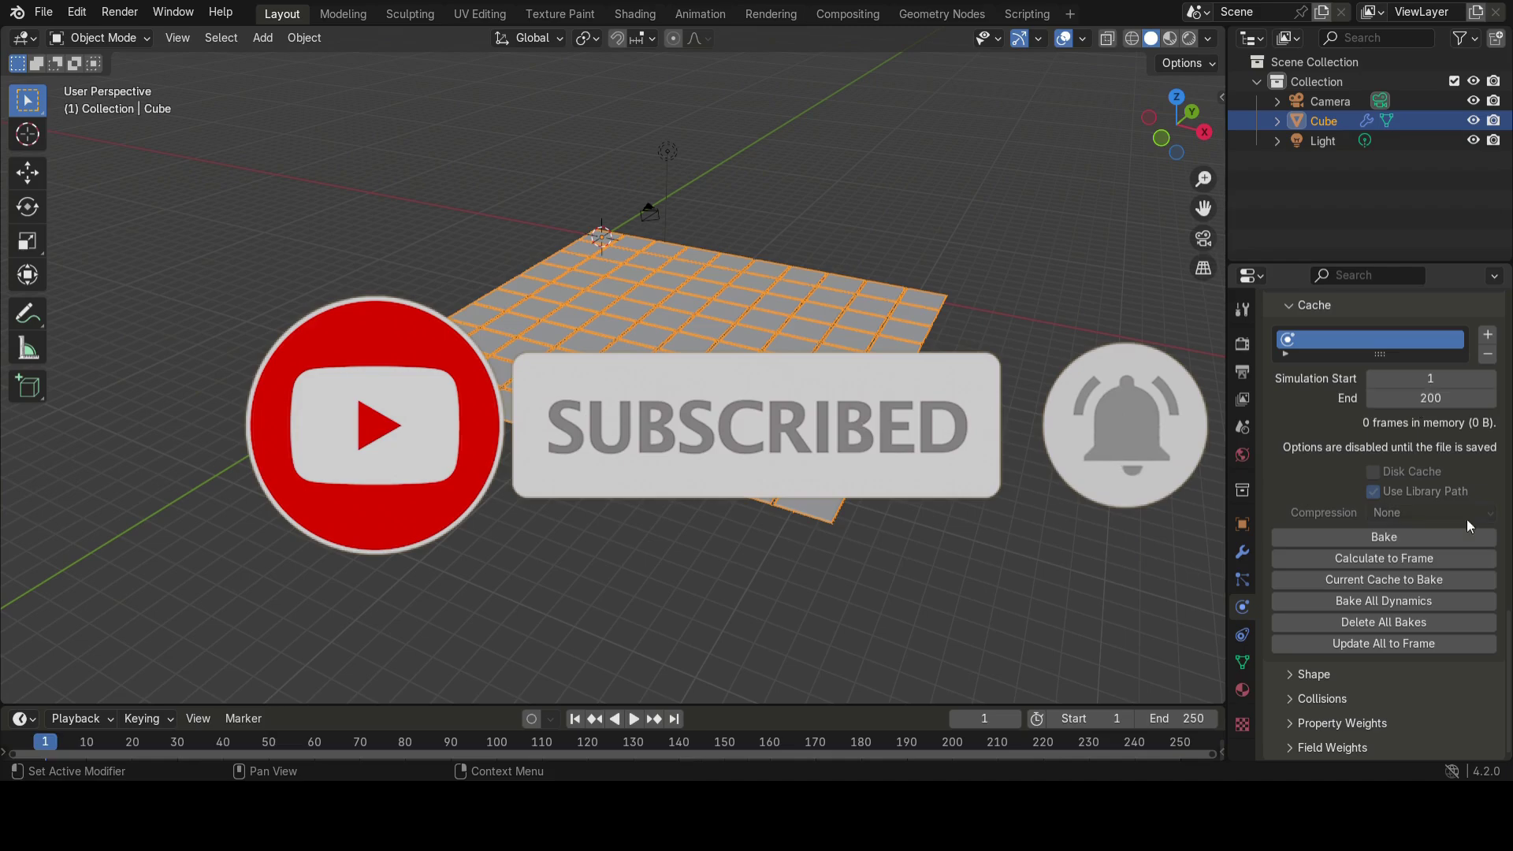